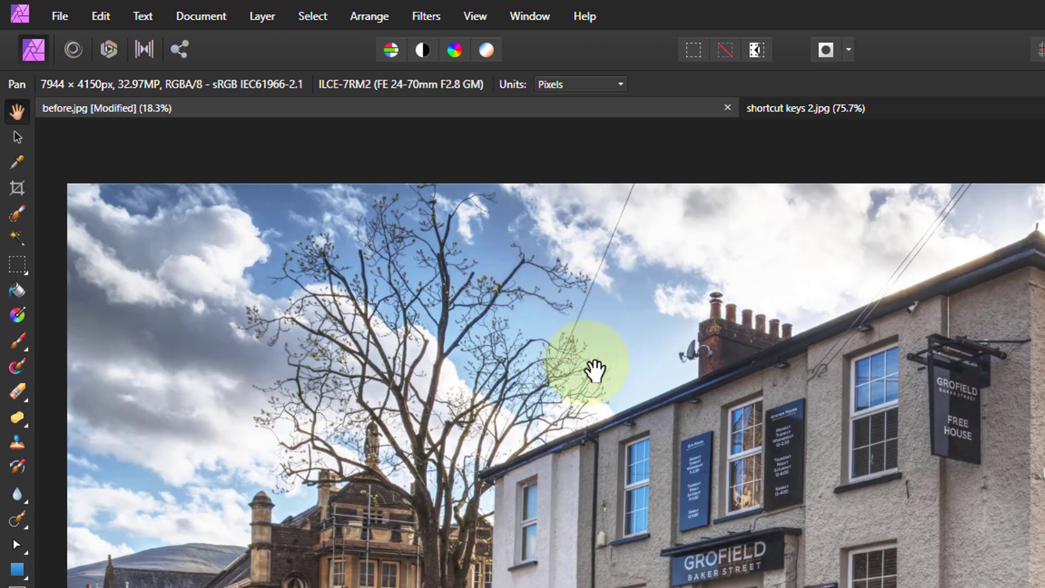
Open Preferences, move it right, show Keyboard Shortcuts, and glance at the View > Studio menu.
{"action": "left_click", "coordinate": [103, 17]}
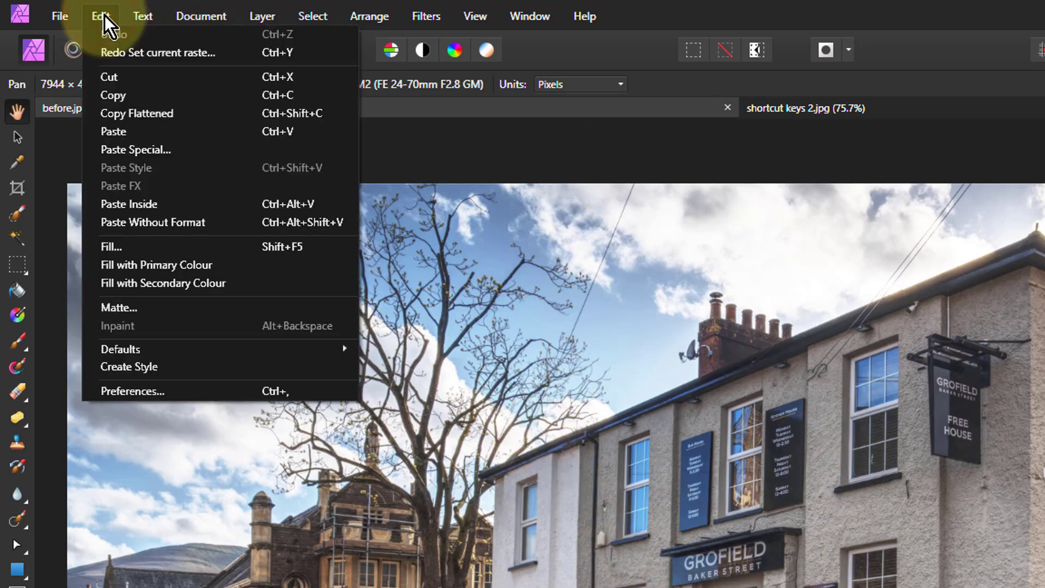
{"action": "left_click", "coordinate": [123, 392]}
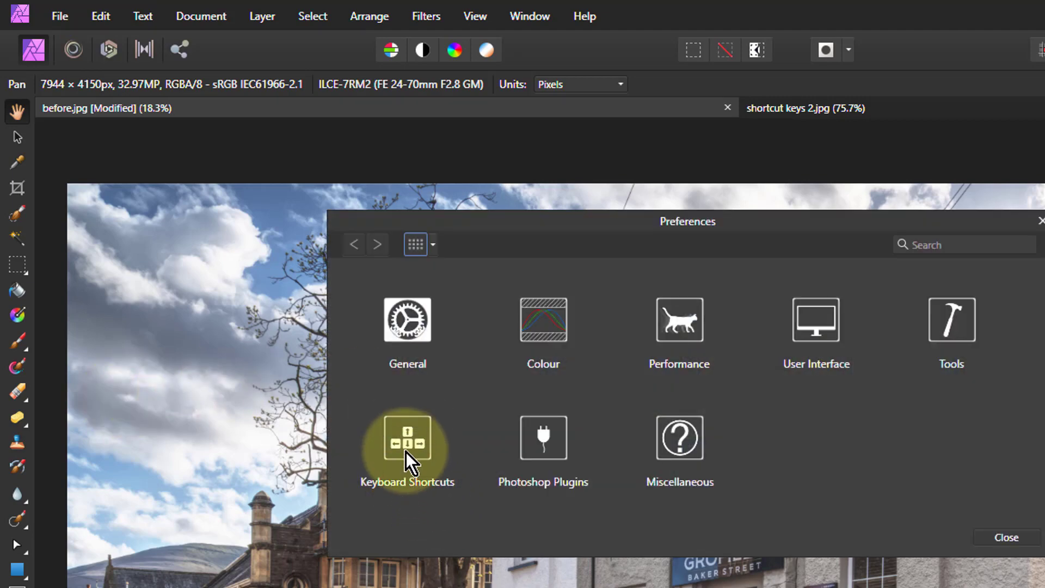
{"action": "left_click_drag", "start_coordinate": [511, 218], "coordinate": [760, 229]}
{"action": "left_click", "coordinate": [654, 440]}
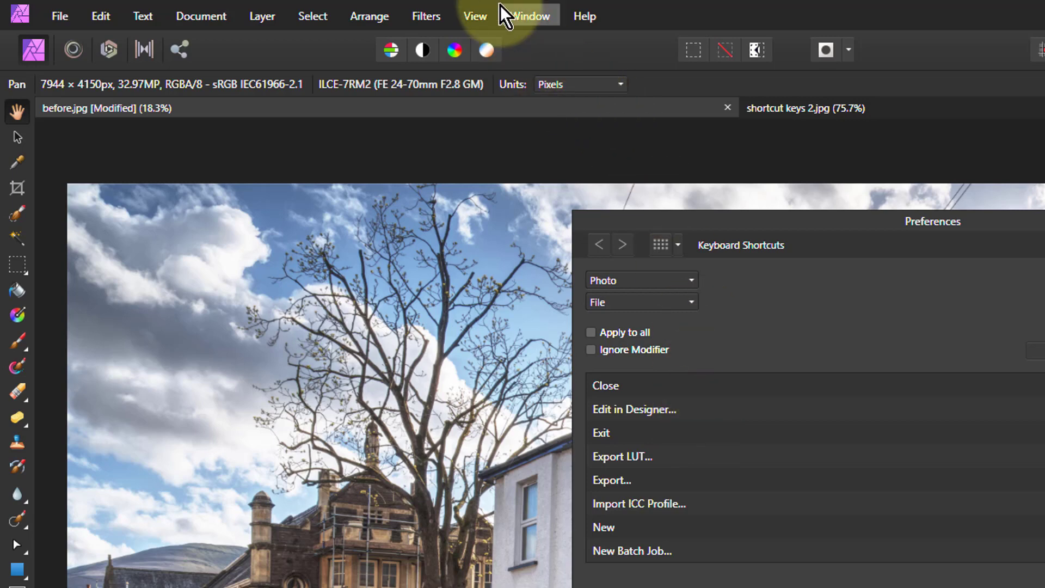
{"action": "left_click", "coordinate": [471, 19]}
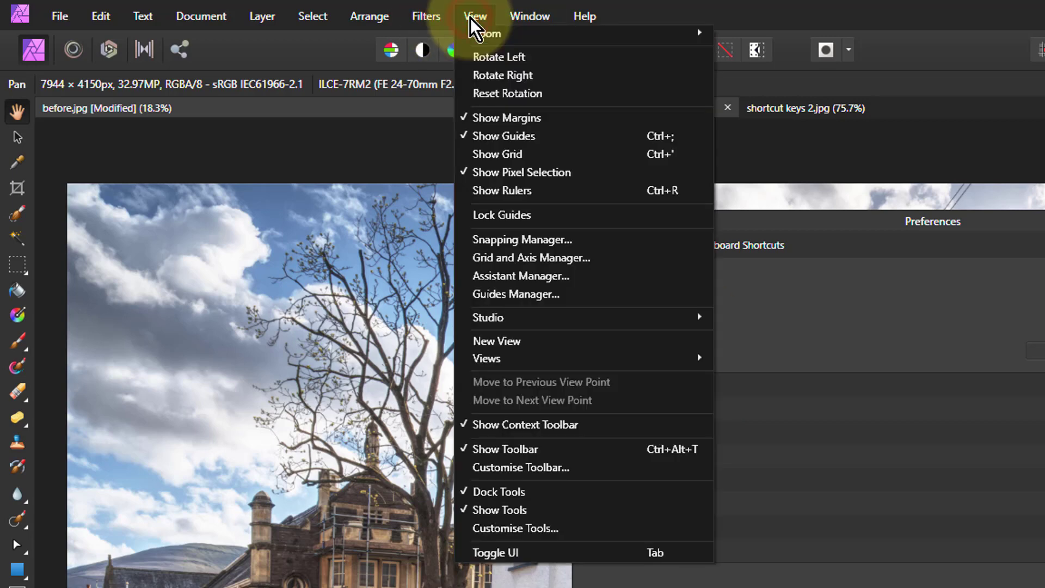
{"action": "mouse_move", "coordinate": [561, 321]}
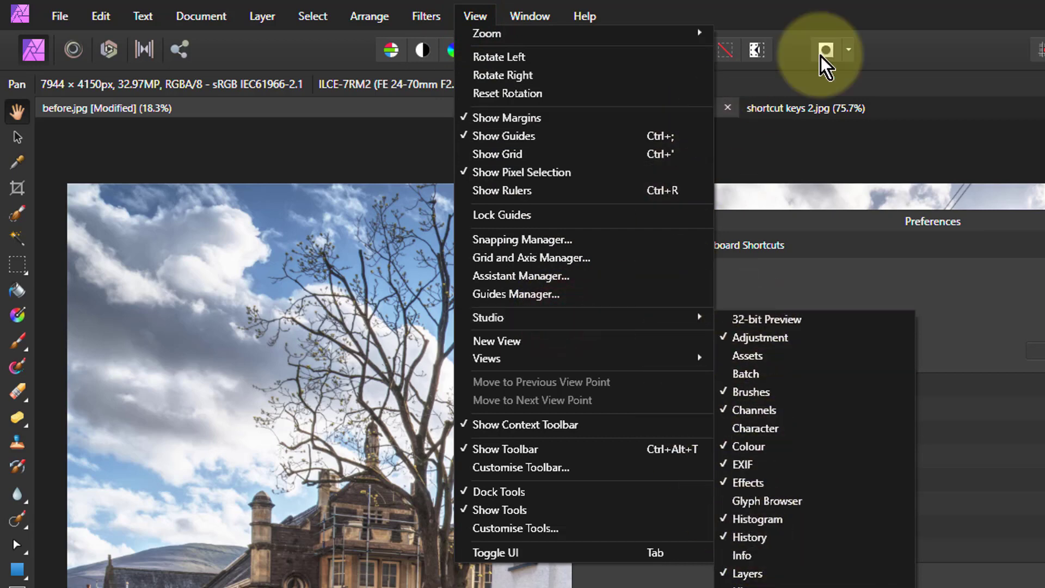
Switch the shortcut category to Miscellaneous and scroll down to Toggle Info Panel.
{"action": "left_click", "coordinate": [882, 25]}
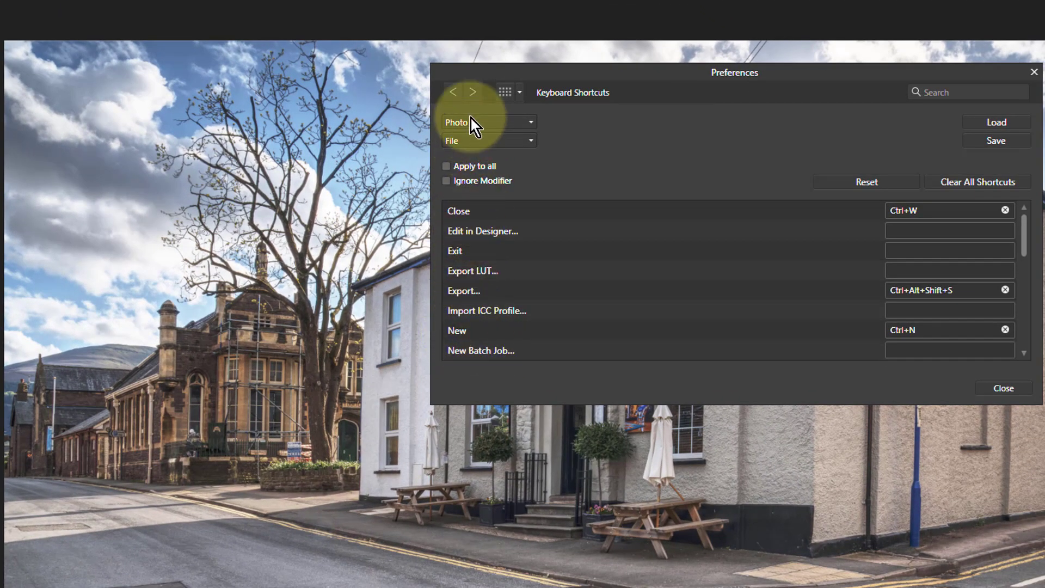
{"action": "left_click", "coordinate": [476, 141]}
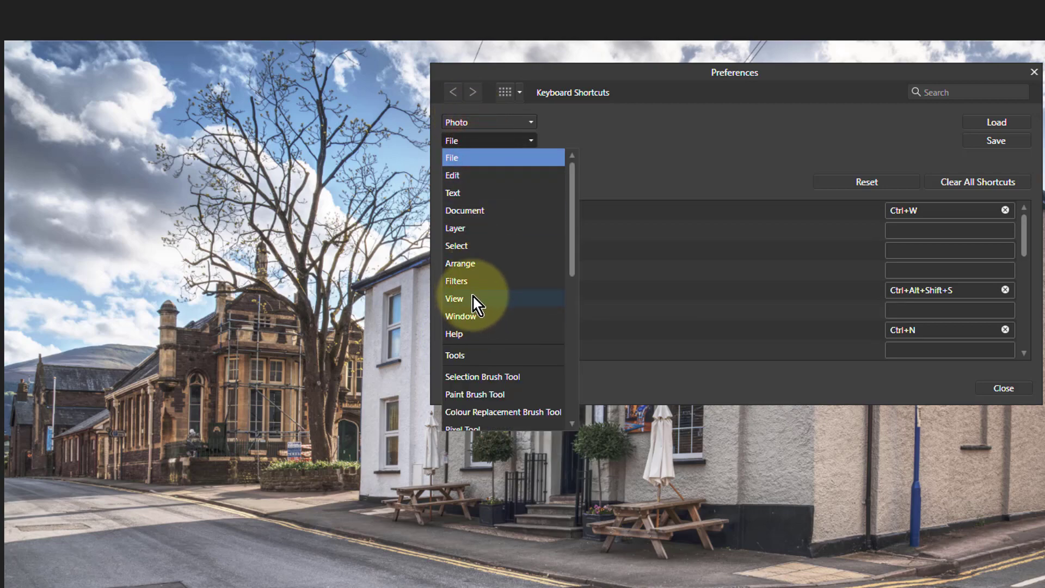
{"action": "scroll", "coordinate": [474, 297], "scroll_direction": "down", "scroll_amount": 10}
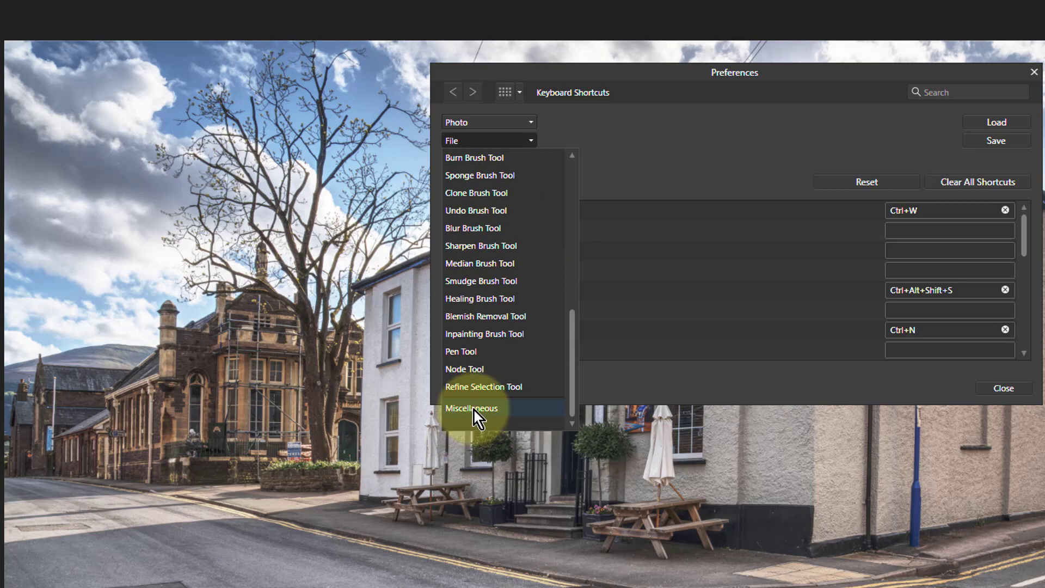
{"action": "left_click", "coordinate": [473, 409]}
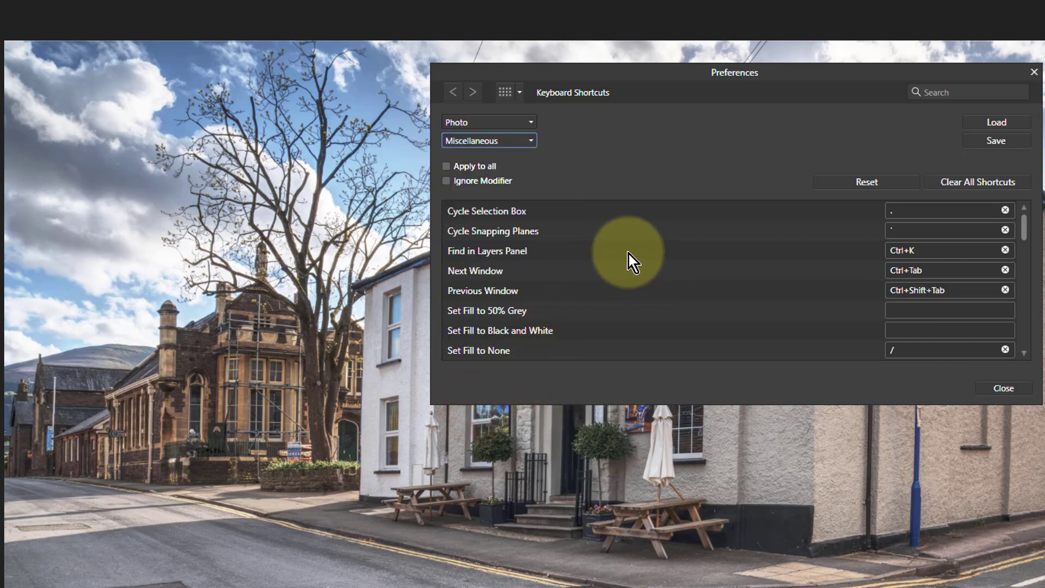
{"action": "scroll", "coordinate": [613, 253], "scroll_direction": "down", "scroll_amount": 3}
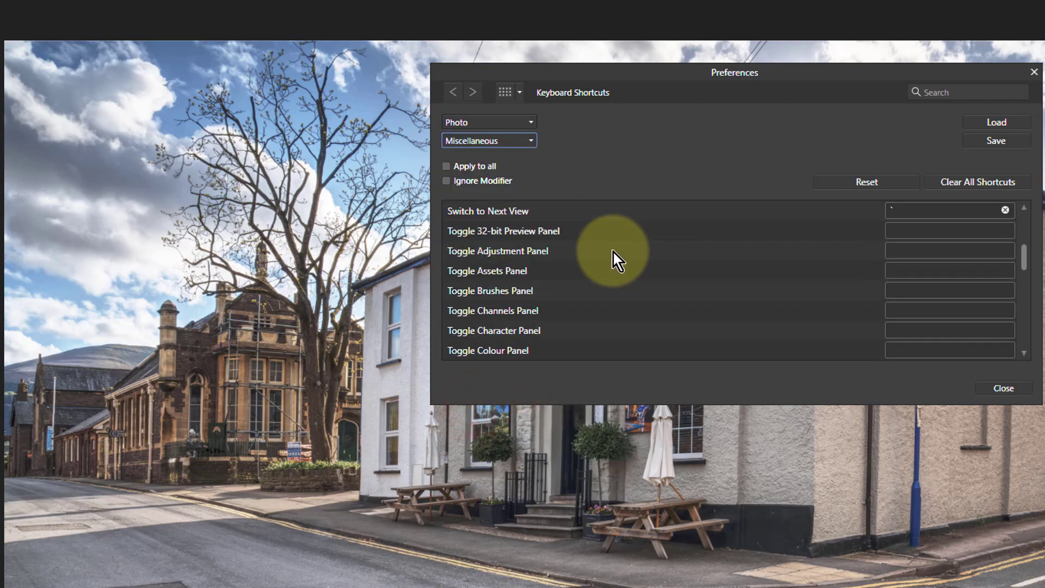
{"action": "scroll", "coordinate": [614, 253], "scroll_direction": "down", "scroll_amount": 2}
{"action": "scroll", "coordinate": [614, 252], "scroll_direction": "down", "scroll_amount": 1}
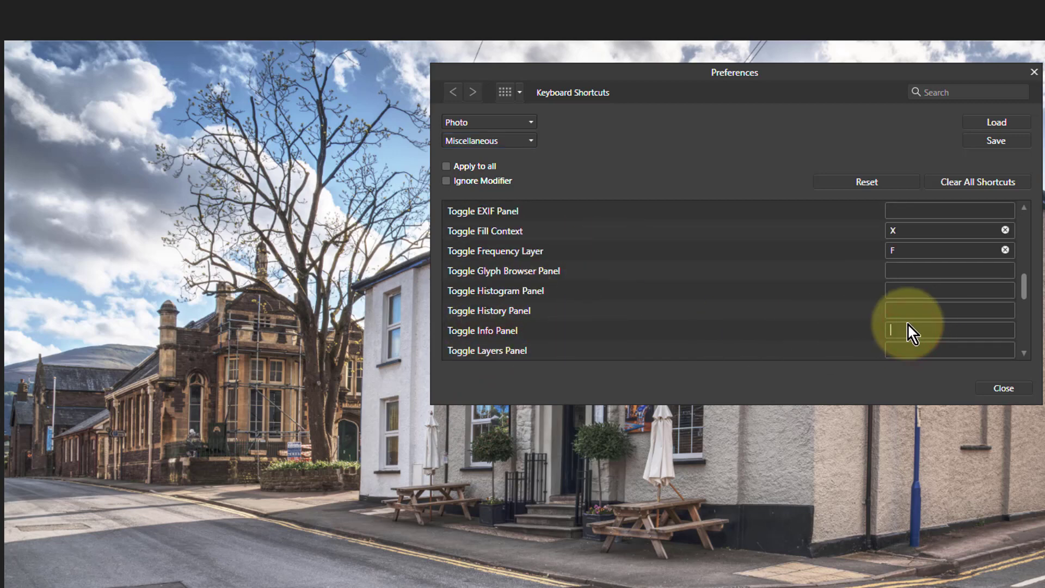
Assign Shift+I to Toggle Info Panel and use it to show the Info panel.
{"action": "key", "text": "shift+i"}
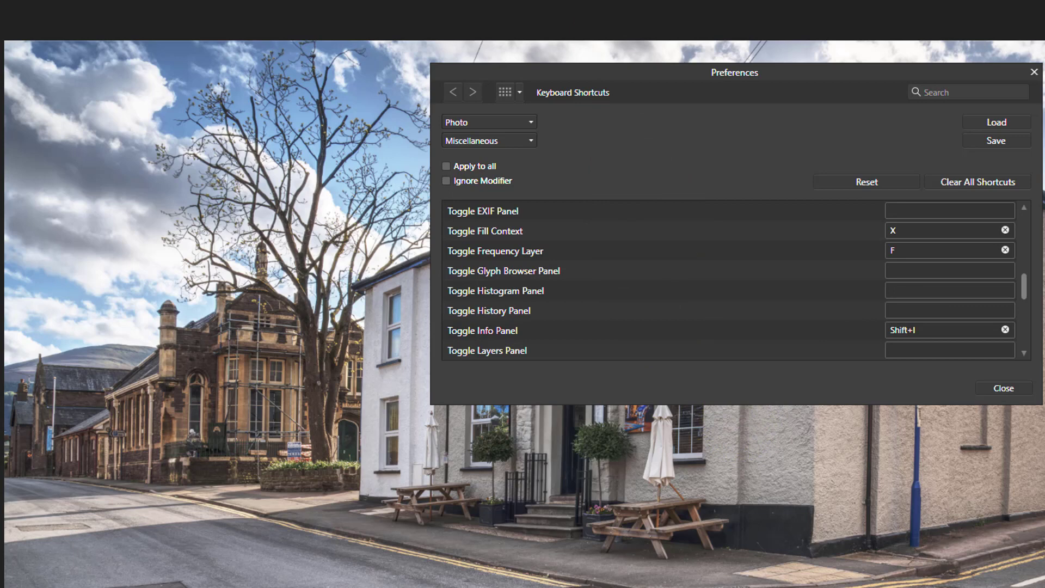
{"action": "key", "text": "shift+i"}
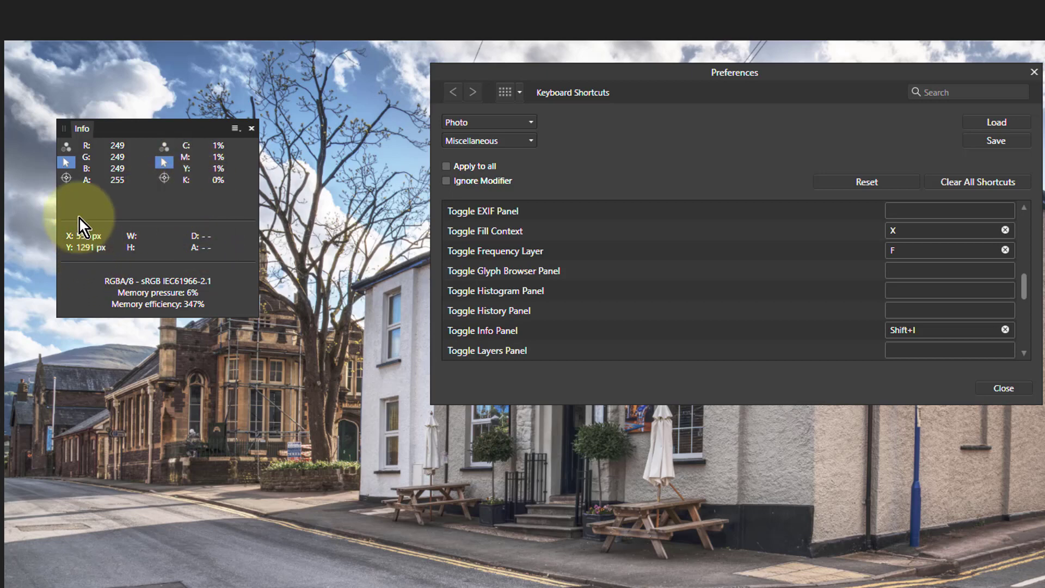
Sample colour from a fixed marker in the sky, return to pointer sampling, then hide the Info panel with Shift+I.
{"action": "left_click", "coordinate": [65, 177]}
{"action": "mouse_move", "coordinate": [64, 179]}
{"action": "left_mouse_down"}
{"action": "mouse_move", "coordinate": [81, 81]}
{"action": "mouse_move", "coordinate": [95, 82]}
{"action": "left_mouse_up"}
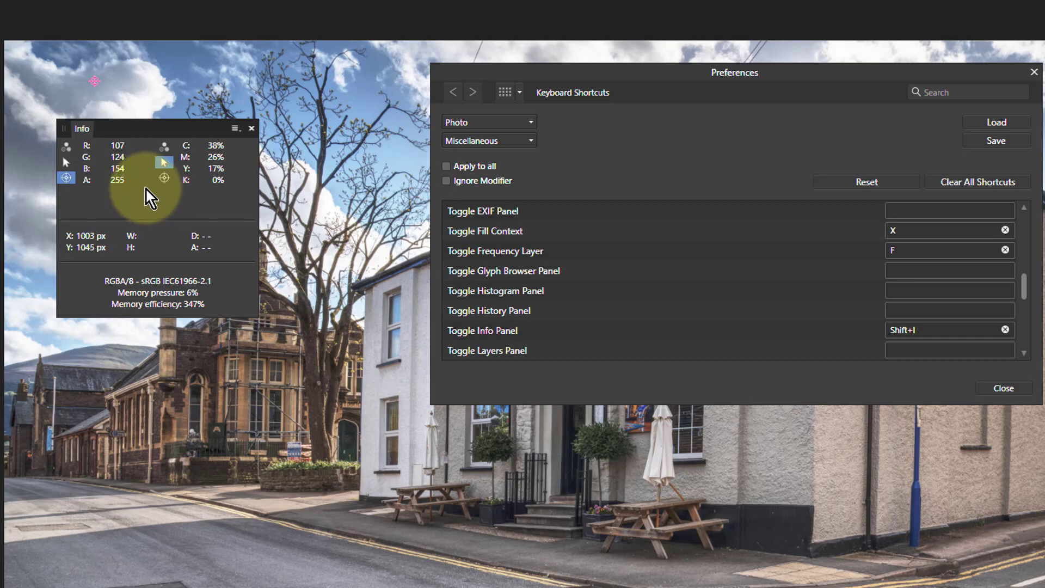
{"action": "left_click", "coordinate": [66, 178]}
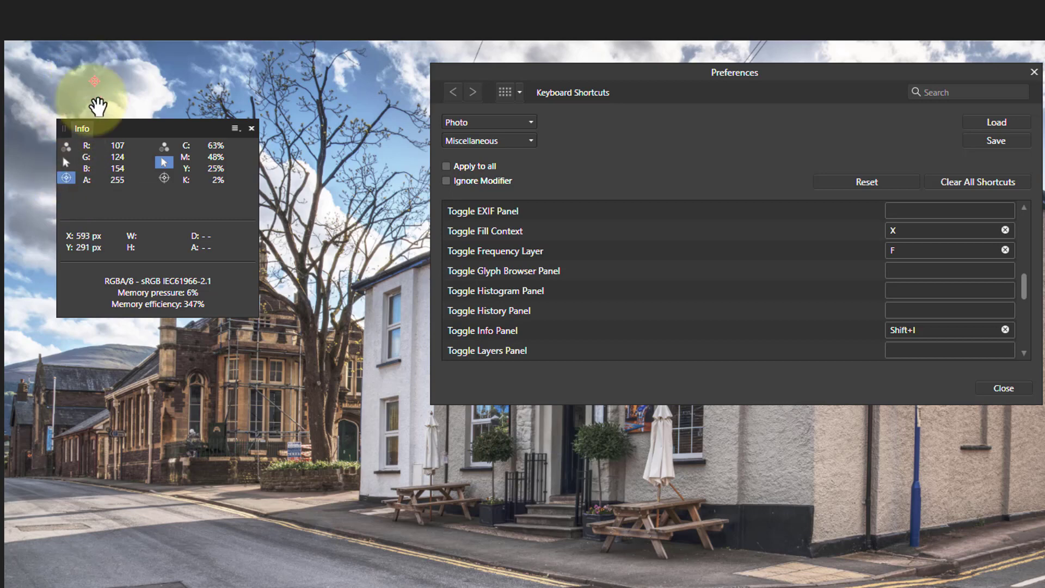
{"action": "left_click", "coordinate": [66, 163]}
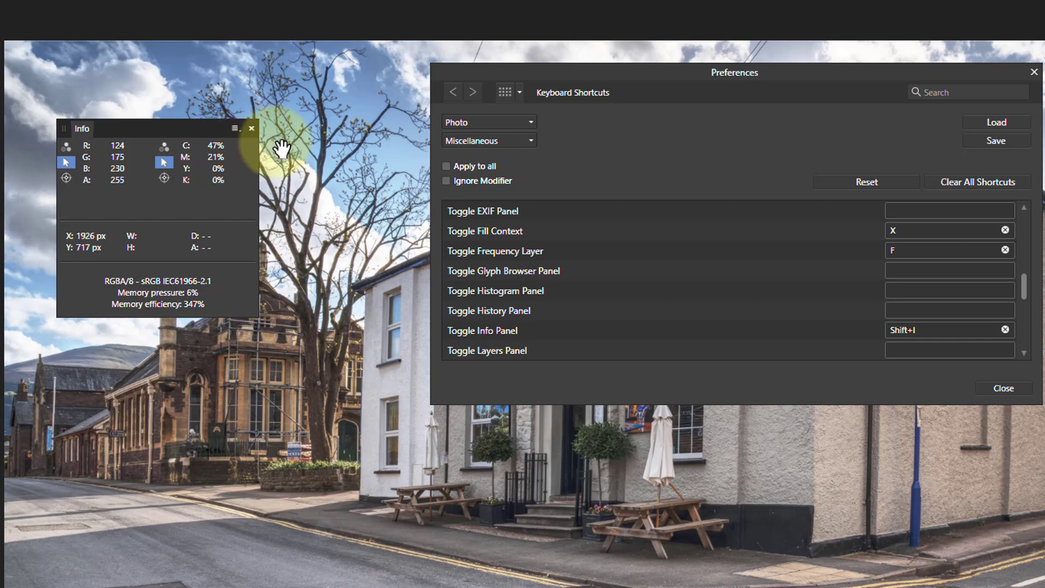
{"action": "key", "text": "shift+i"}
{"action": "key", "text": "shift+i"}
{"action": "key", "text": "shift+i"}
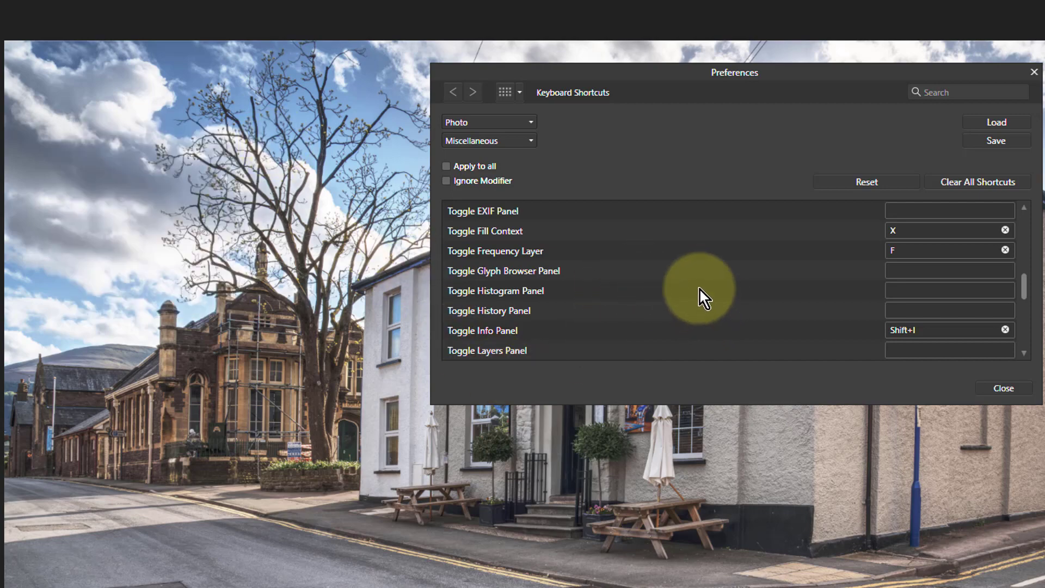
Assign Ctrl+Shift+L to Toggle Library Panel and Ctrl+Shift+M to Toggle Macro Panel.
{"action": "scroll", "coordinate": [698, 286], "scroll_direction": "down", "scroll_amount": 1}
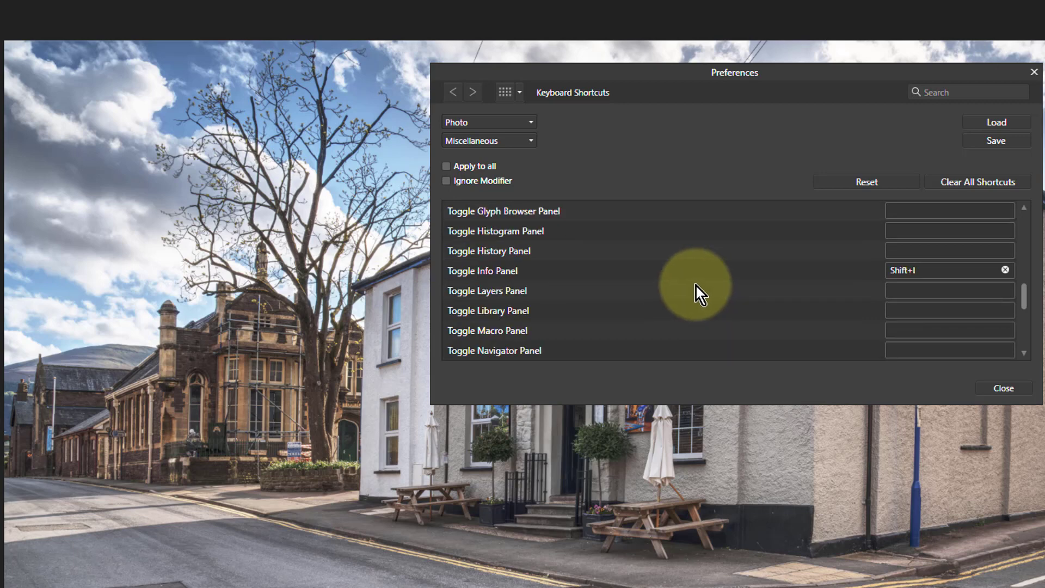
{"action": "scroll", "coordinate": [519, 354], "scroll_direction": "down", "scroll_amount": 1}
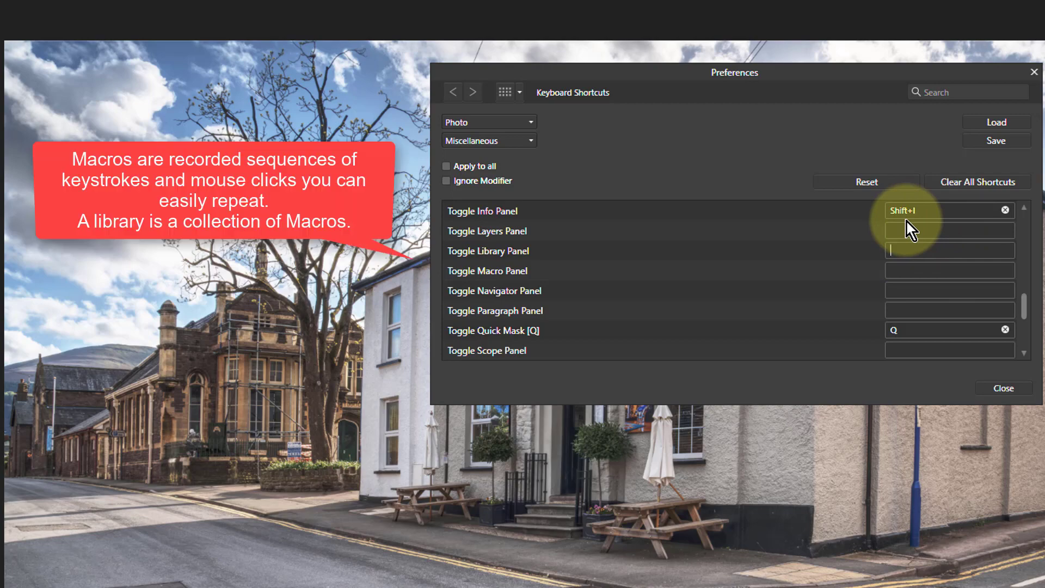
{"action": "key", "text": "ctrl"}
{"action": "left_click", "coordinate": [905, 270]}
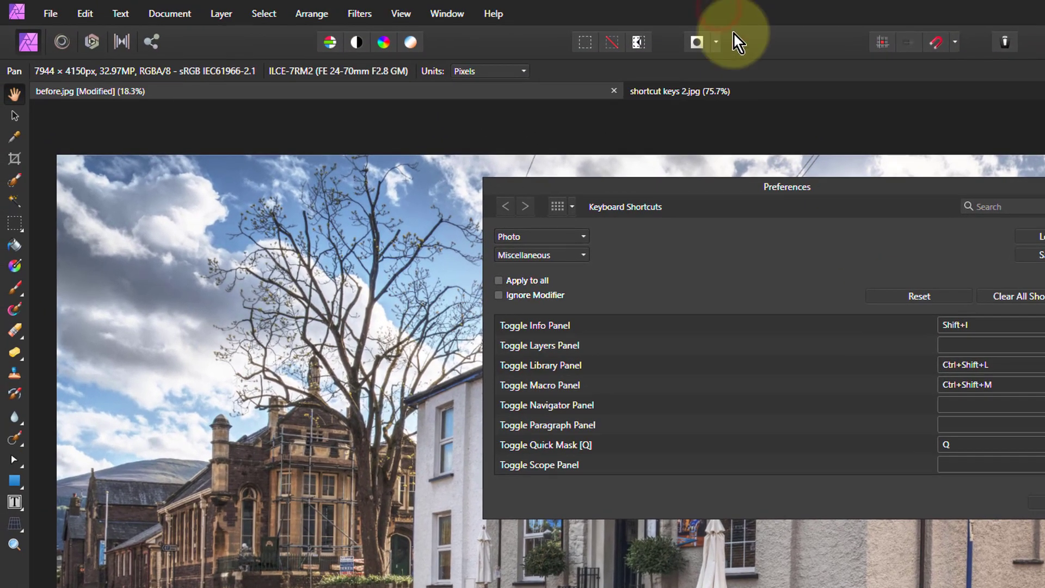
Show then hide the Library and Macro panels with Ctrl+Shift+L and Ctrl+Shift+M, and move Preferences further right.
{"action": "key", "text": "ctrl+shift+l"}
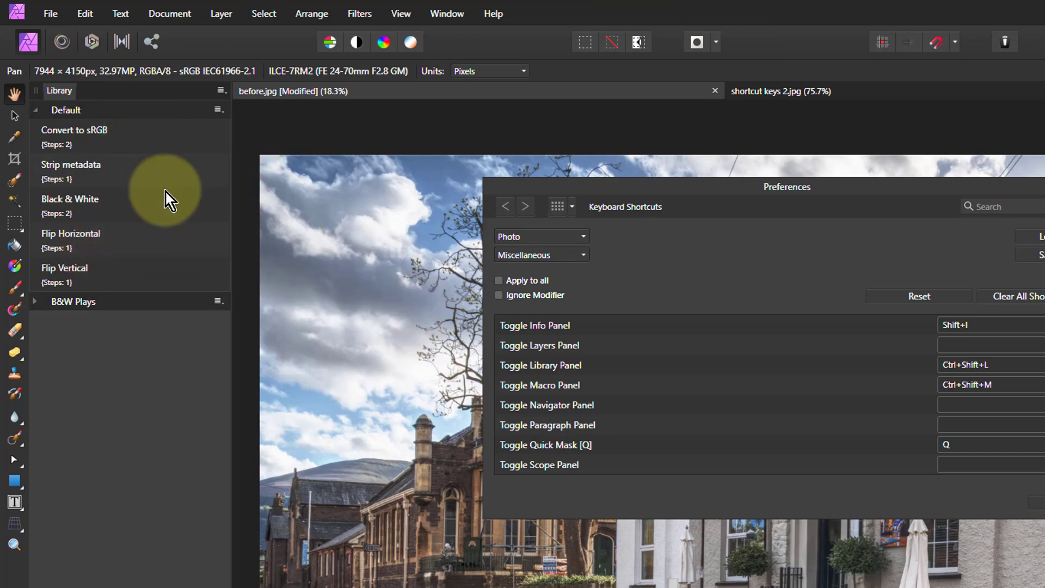
{"action": "key", "text": "ctrl+shift+m"}
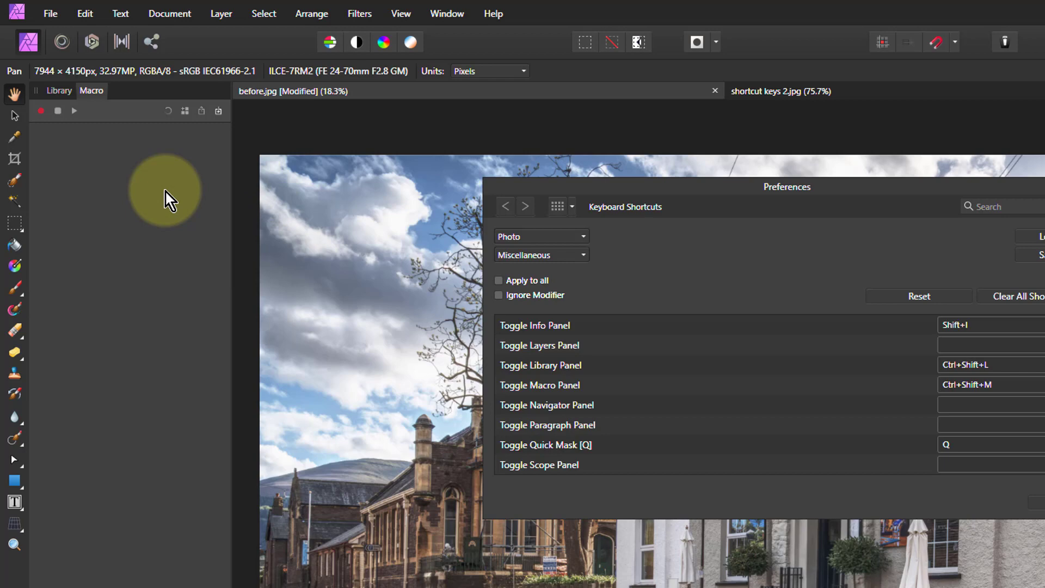
{"action": "key", "text": "ctrl+shift+m"}
{"action": "key", "text": "ctrl+shift+l"}
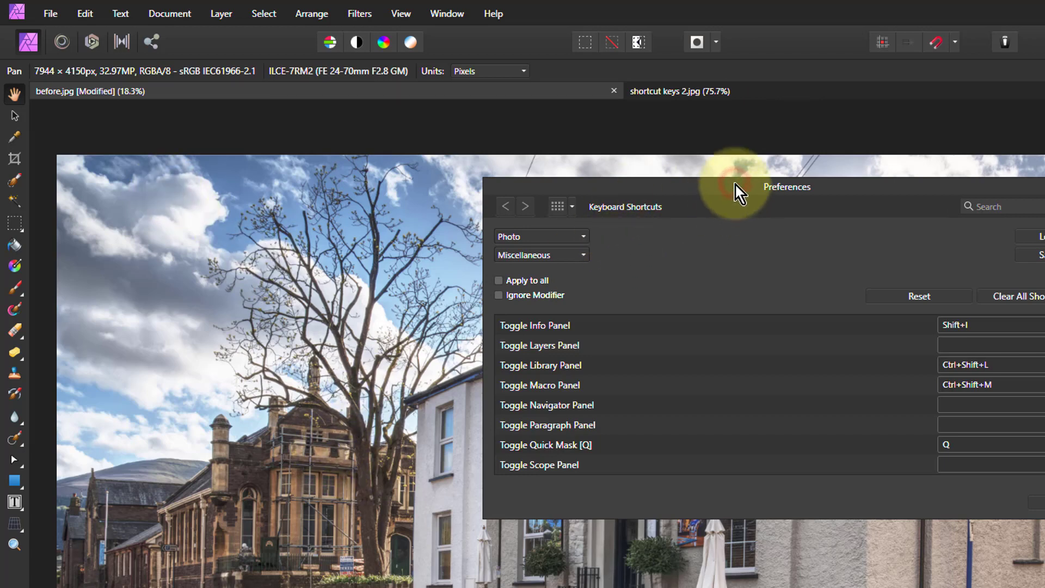
{"action": "left_click_drag", "start_coordinate": [737, 185], "coordinate": [821, 187]}
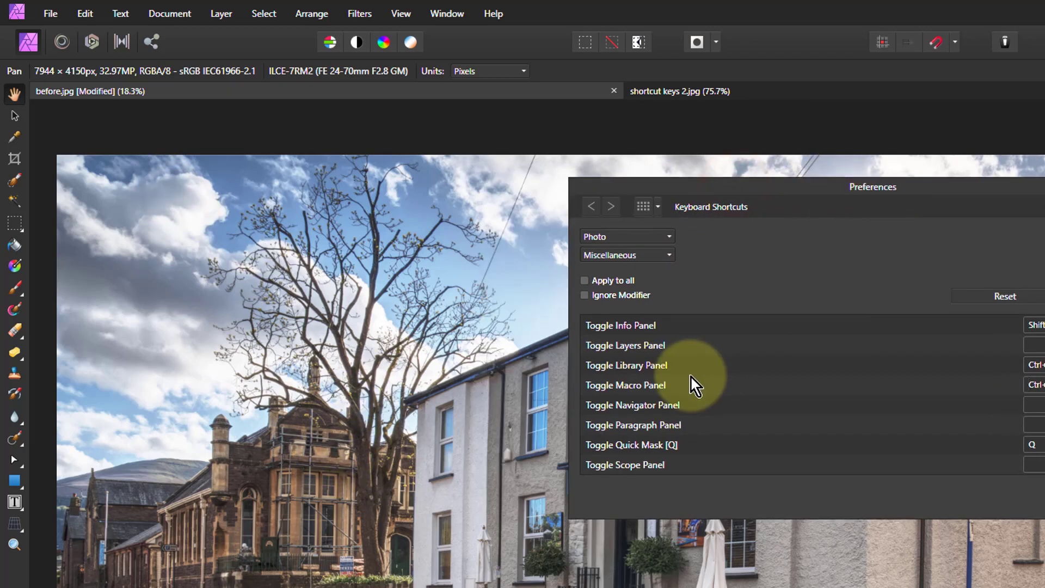
Close Preferences and apply Select > Tonal Range > Select Shadows to the photo.
{"action": "key", "text": "Escape"}
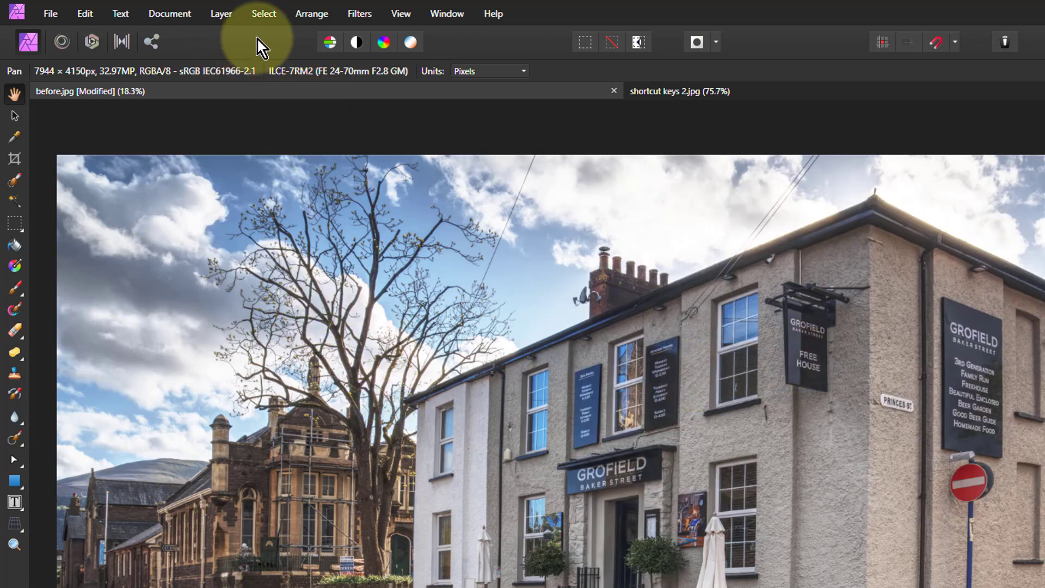
{"action": "left_click", "coordinate": [264, 15]}
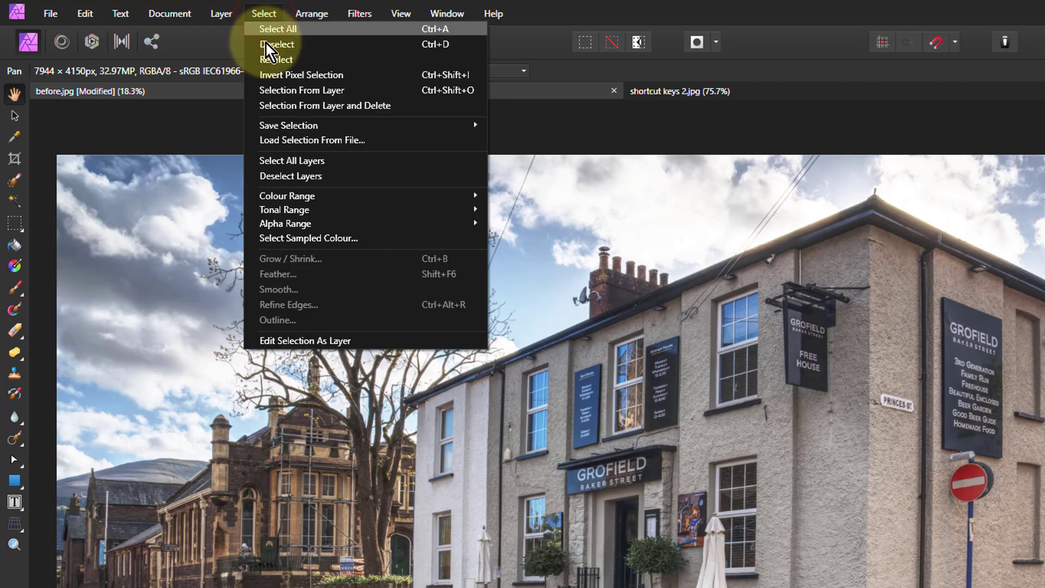
{"action": "mouse_move", "coordinate": [387, 213]}
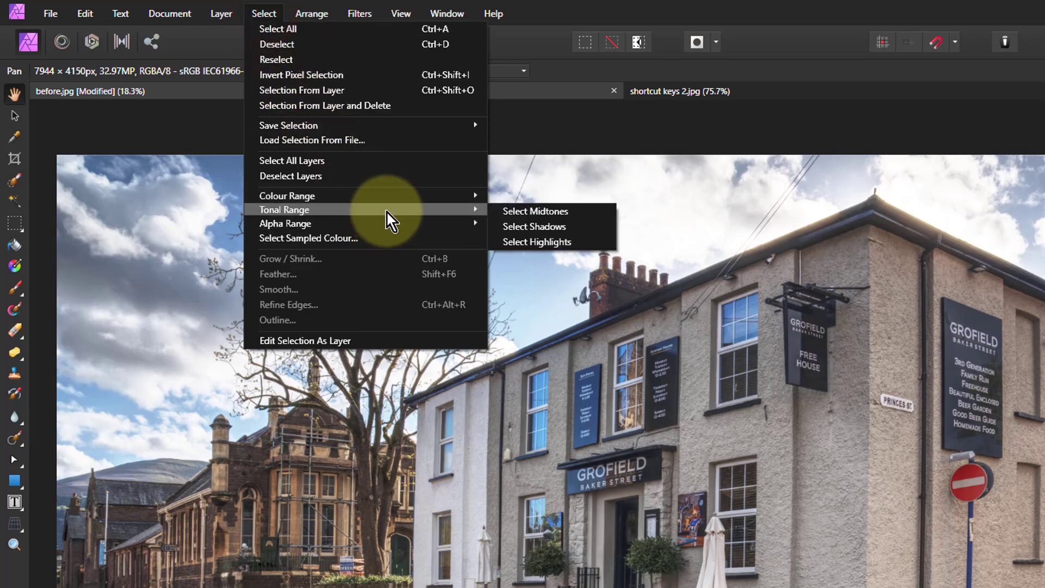
{"action": "left_click", "coordinate": [546, 230]}
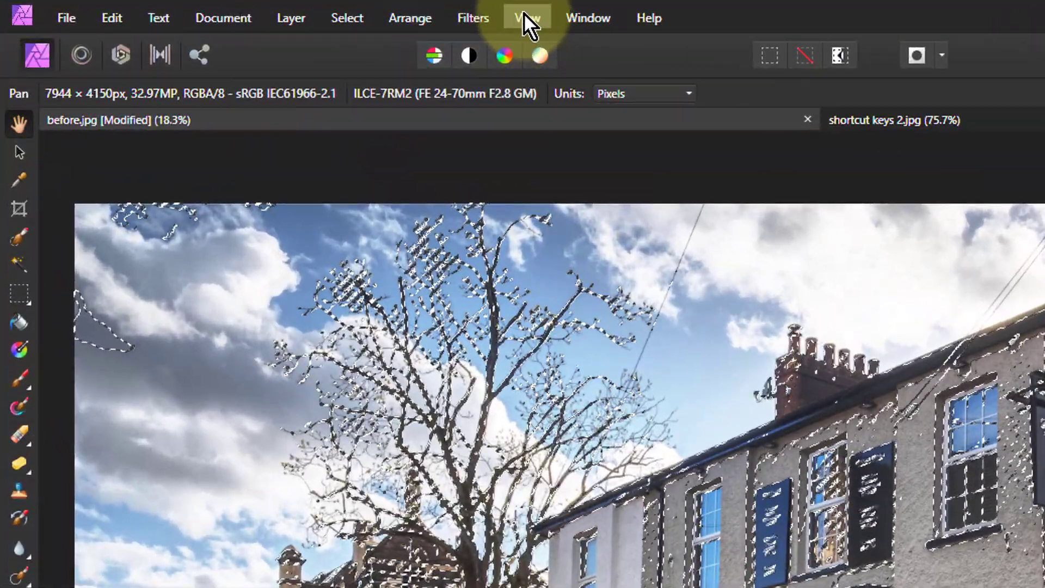
Hide the selection outline, add a Curves adjustment pulled down to darken shadows, then show the outline again.
{"action": "left_click", "coordinate": [284, 10]}
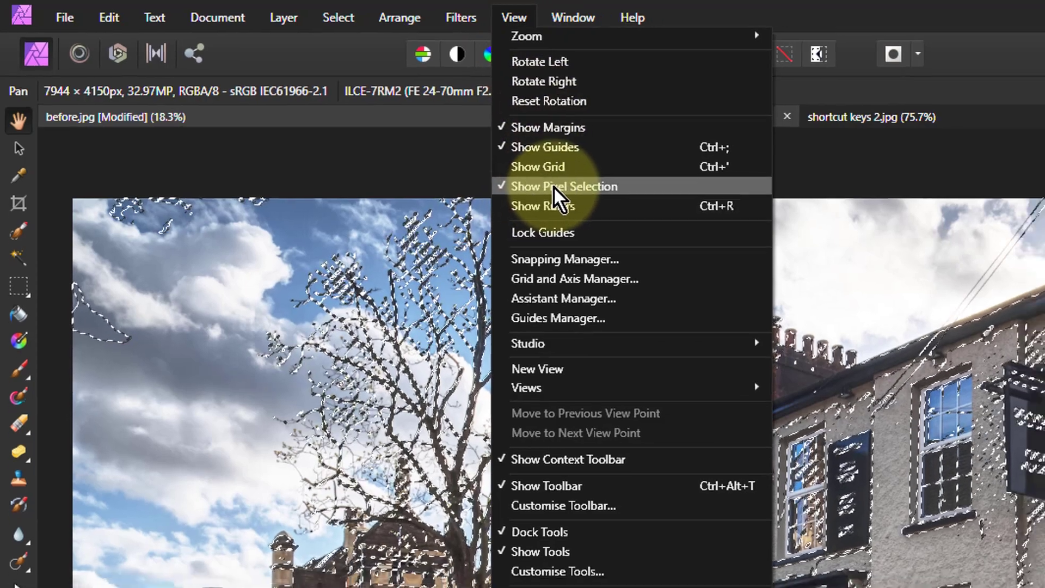
{"action": "left_click", "coordinate": [550, 192]}
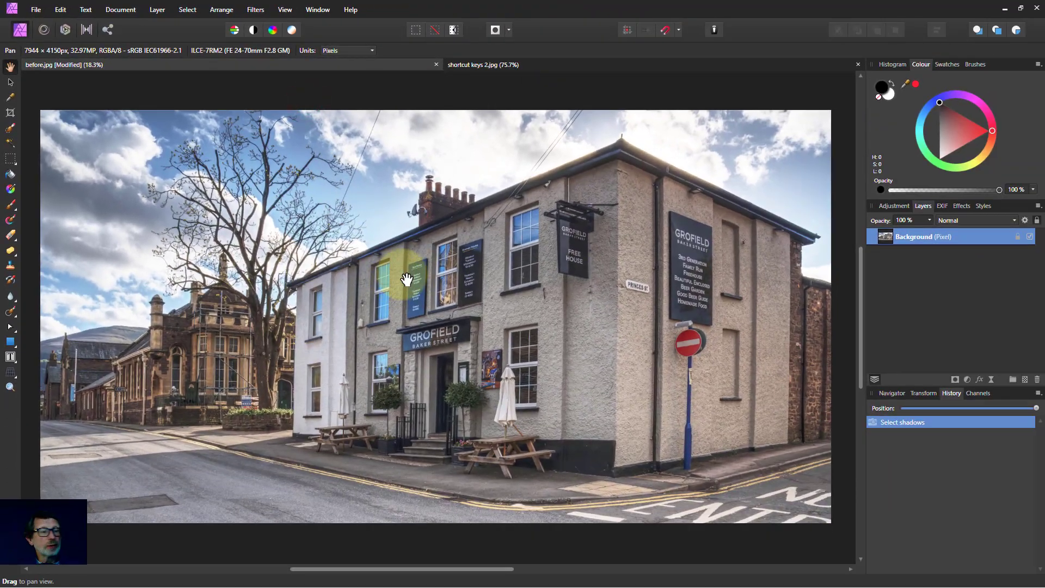
{"action": "left_click", "coordinate": [968, 380]}
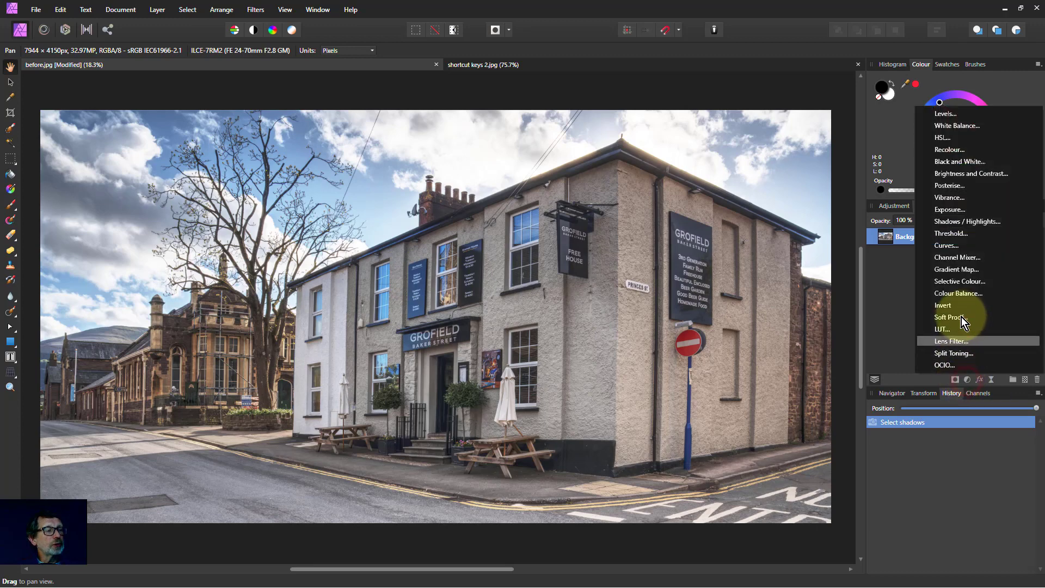
{"action": "left_click", "coordinate": [948, 246]}
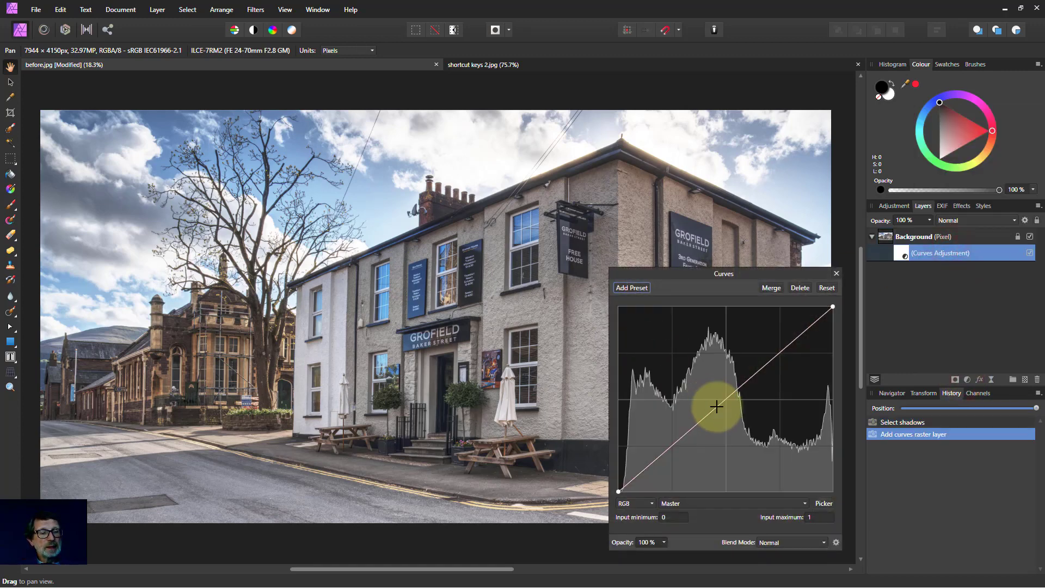
{"action": "mouse_move", "coordinate": [717, 406]}
{"action": "left_mouse_down"}
{"action": "mouse_move", "coordinate": [753, 442]}
{"action": "mouse_move", "coordinate": [704, 382]}
{"action": "mouse_move", "coordinate": [727, 417]}
{"action": "left_mouse_up"}
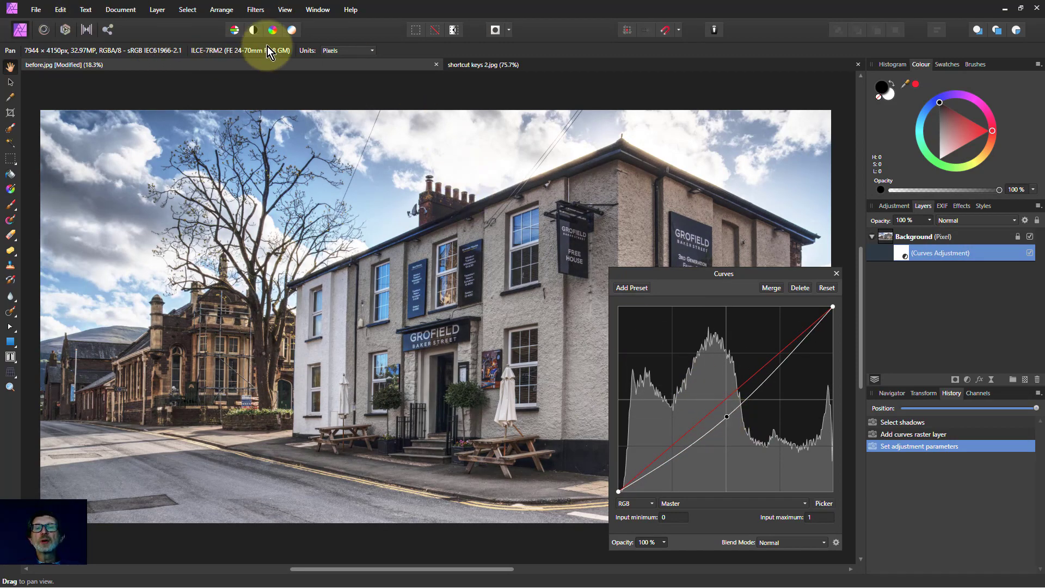
{"action": "left_click", "coordinate": [285, 10]}
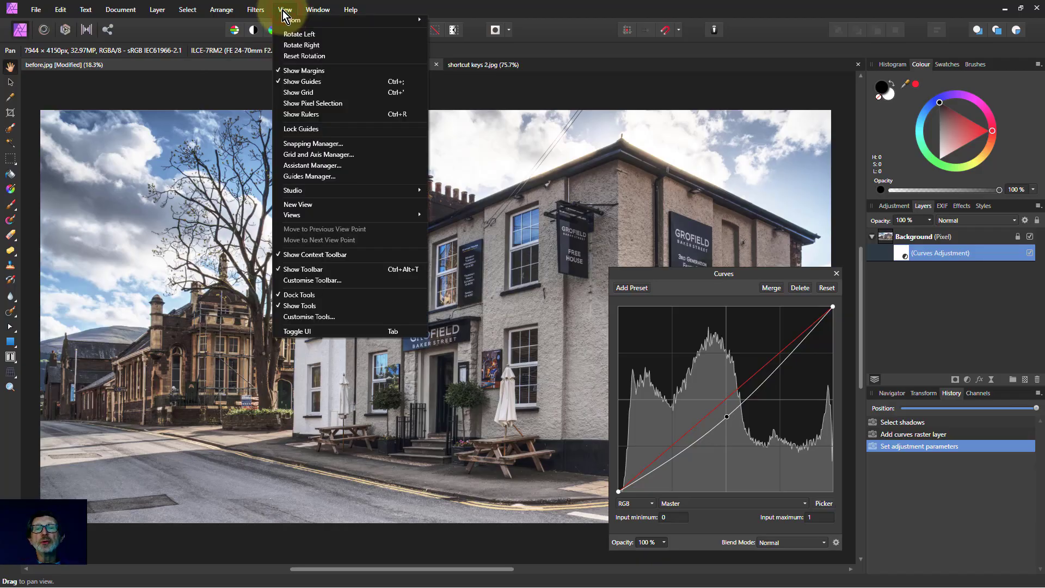
{"action": "left_click", "coordinate": [305, 103]}
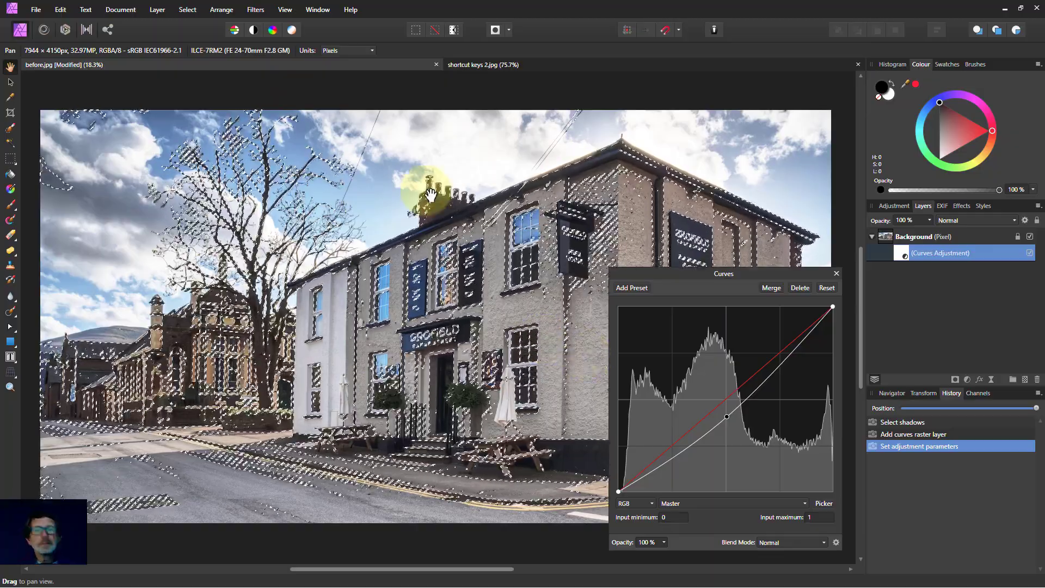
Reopen Preferences, move it right, and show the View category in Keyboard Shortcuts.
{"action": "left_click", "coordinate": [61, 9]}
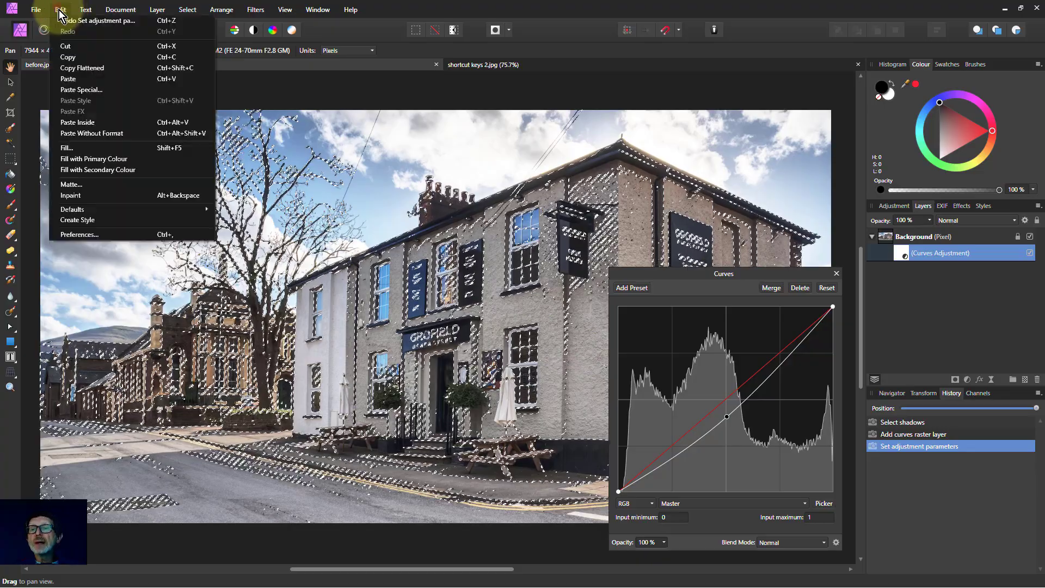
{"action": "left_click", "coordinate": [115, 235]}
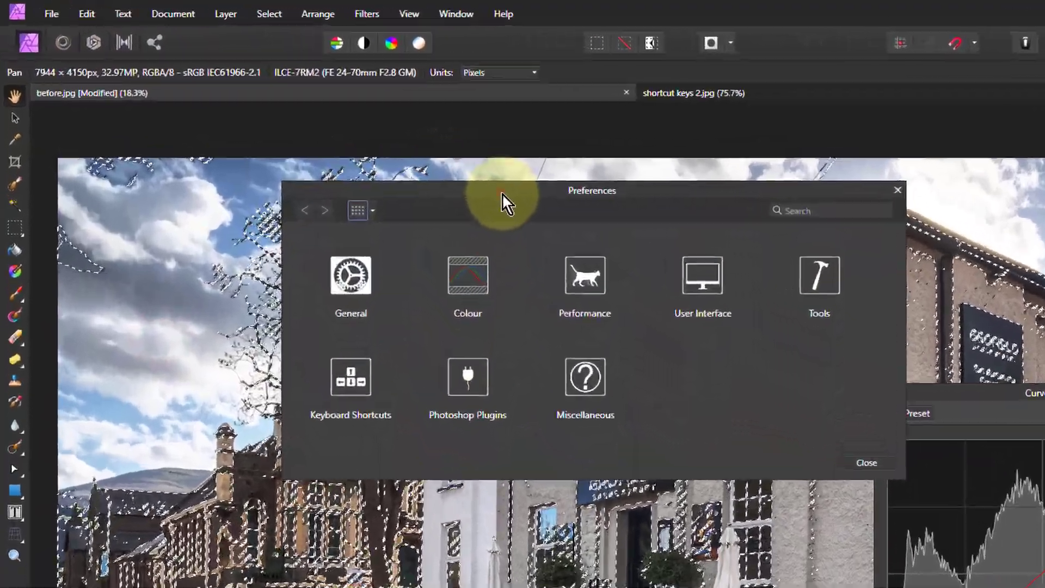
{"action": "left_click_drag", "start_coordinate": [502, 194], "coordinate": [576, 173]}
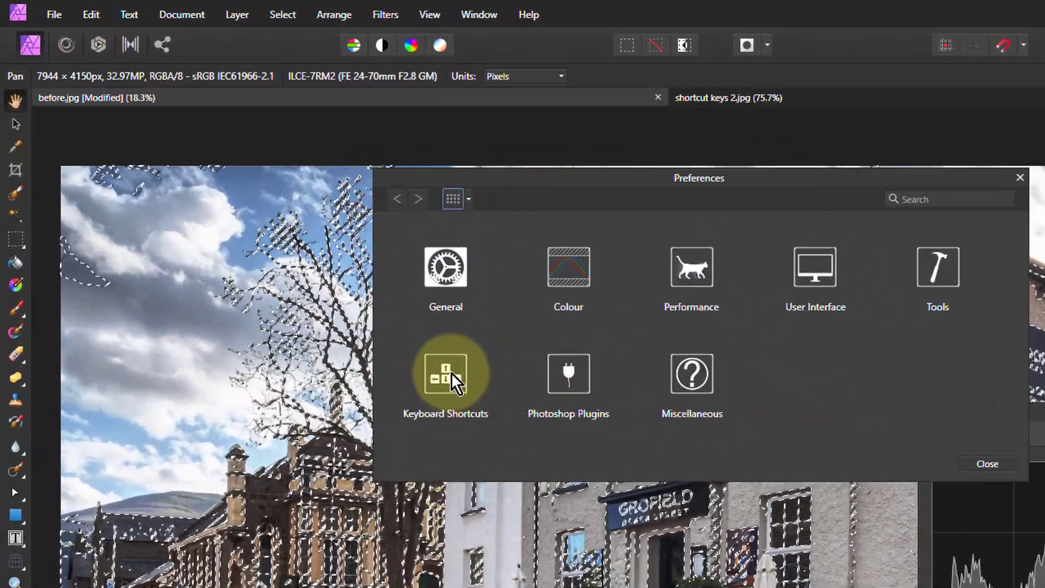
{"action": "left_click", "coordinate": [452, 374]}
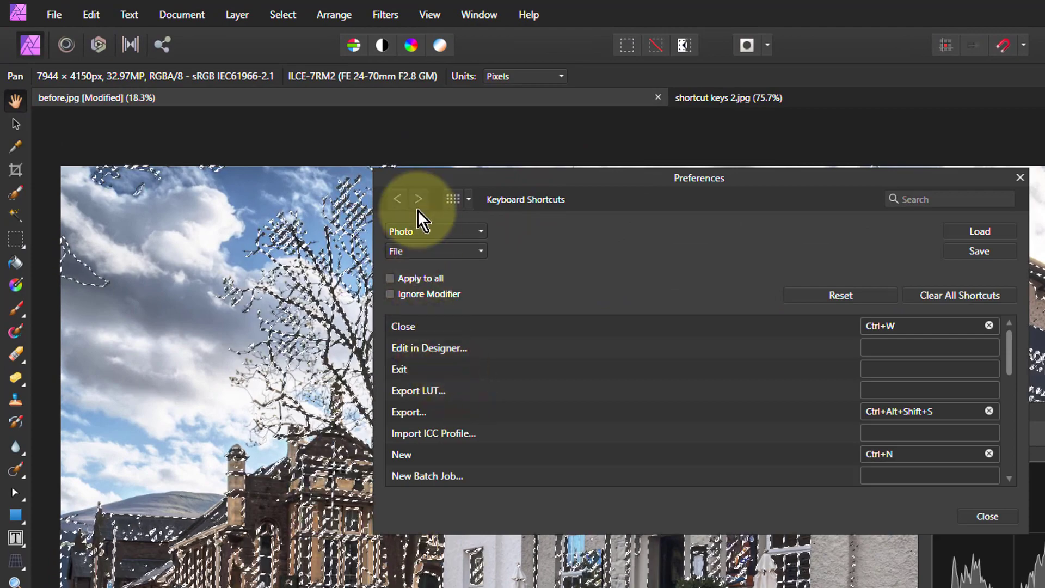
{"action": "left_click", "coordinate": [428, 252]}
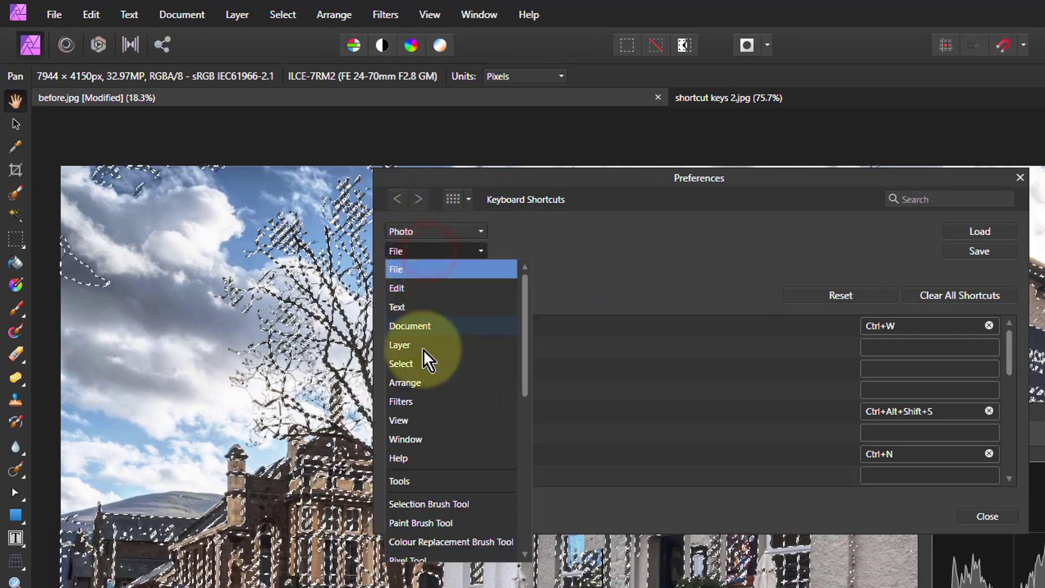
{"action": "left_click", "coordinate": [430, 426]}
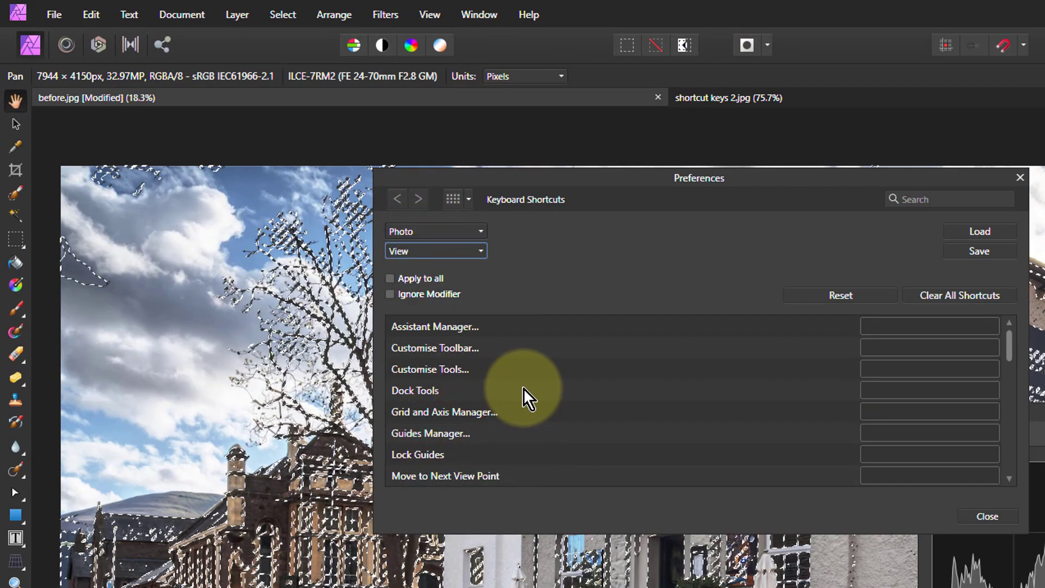
Scroll to Show Pixel Selection and assign it Ctrl+H.
{"action": "scroll", "coordinate": [523, 387], "scroll_direction": "down", "scroll_amount": 1}
{"action": "scroll", "coordinate": [524, 388], "scroll_direction": "down", "scroll_amount": 1}
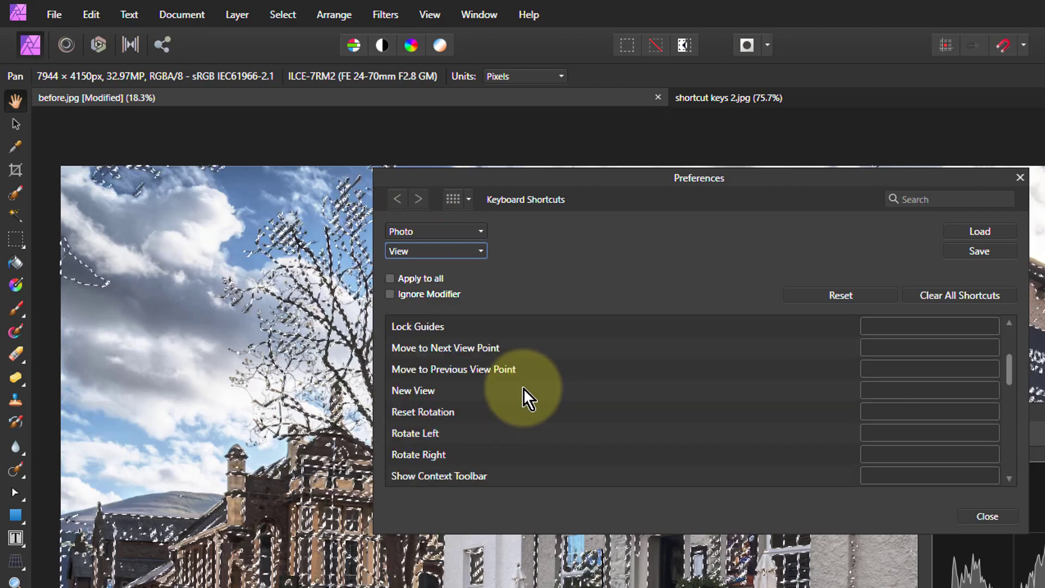
{"action": "scroll", "coordinate": [524, 388], "scroll_direction": "down", "scroll_amount": 3}
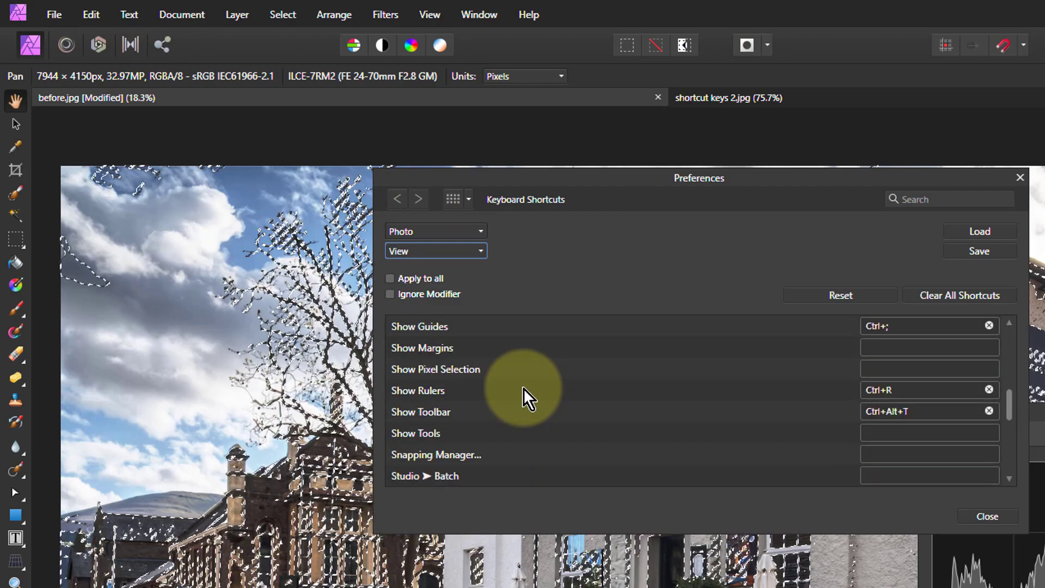
{"action": "scroll", "coordinate": [524, 387], "scroll_direction": "down", "scroll_amount": 1}
{"action": "scroll", "coordinate": [524, 388], "scroll_direction": "up", "scroll_amount": 1}
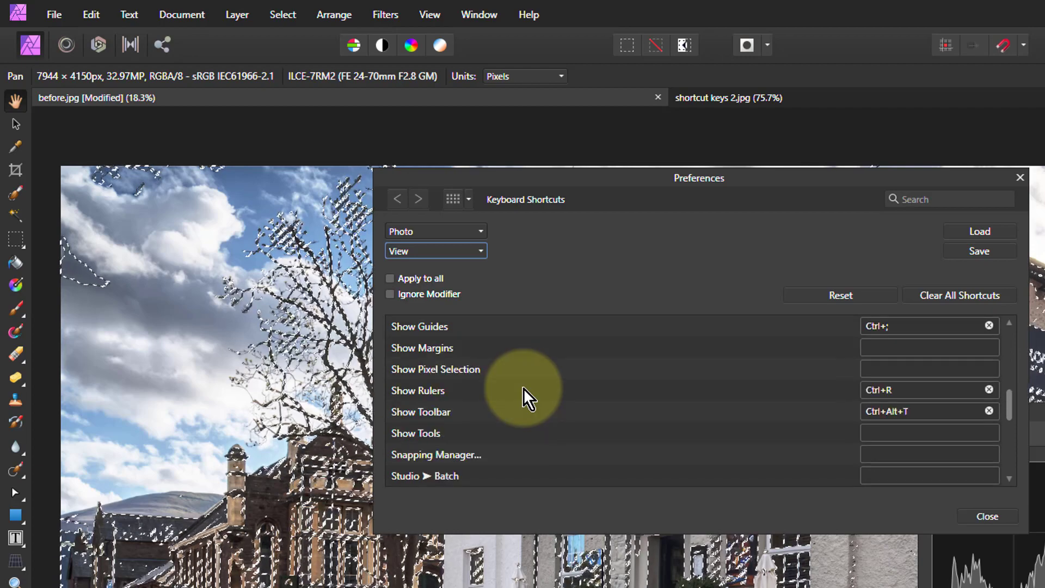
{"action": "left_click", "coordinate": [487, 371]}
{"action": "left_click", "coordinate": [876, 368]}
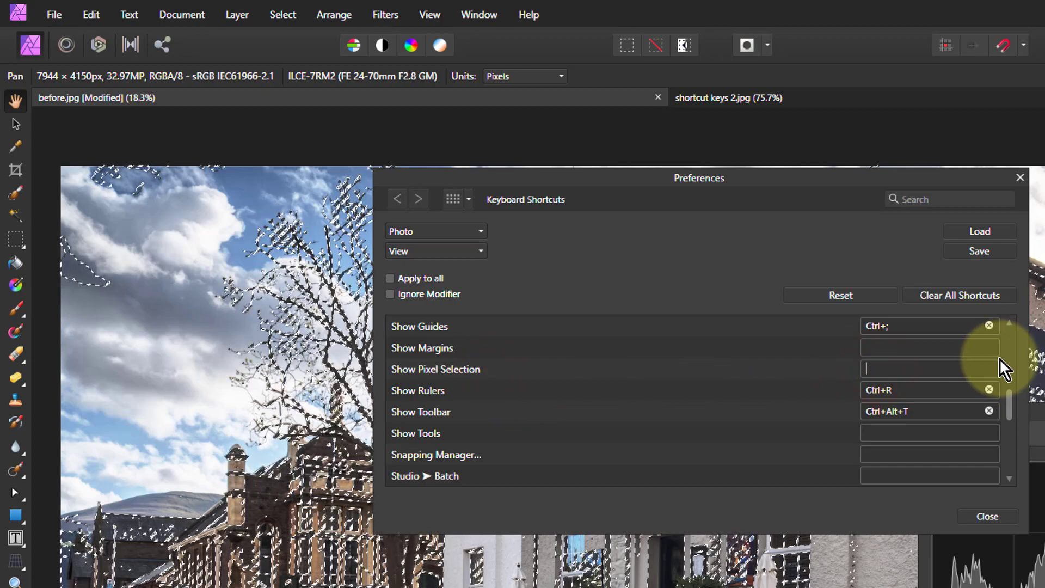
{"action": "key", "text": "ctrl+h"}
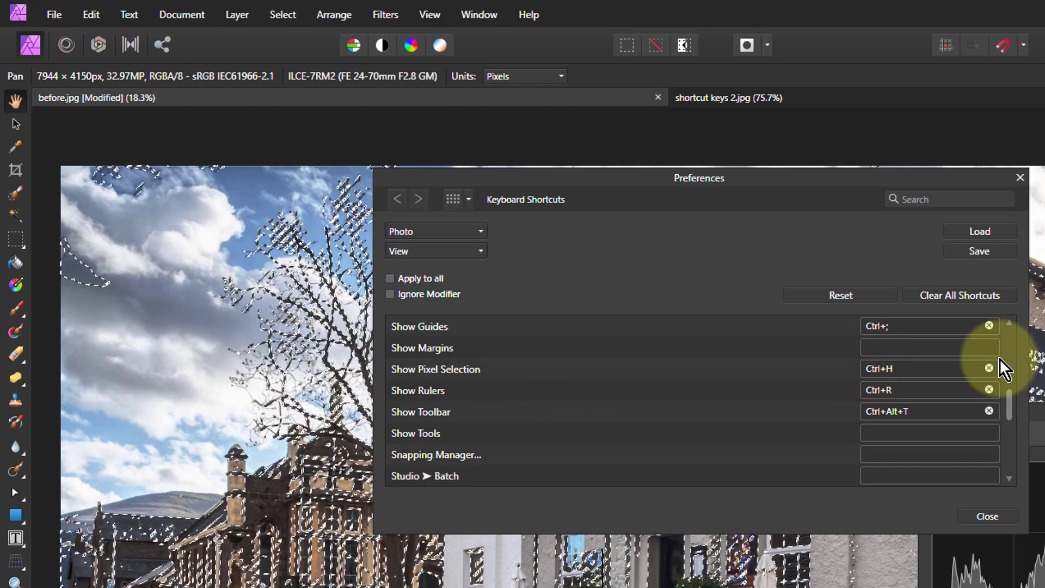
Move the Preferences dialog down and to the right to reveal more of the photo.
{"action": "left_click", "coordinate": [843, 12]}
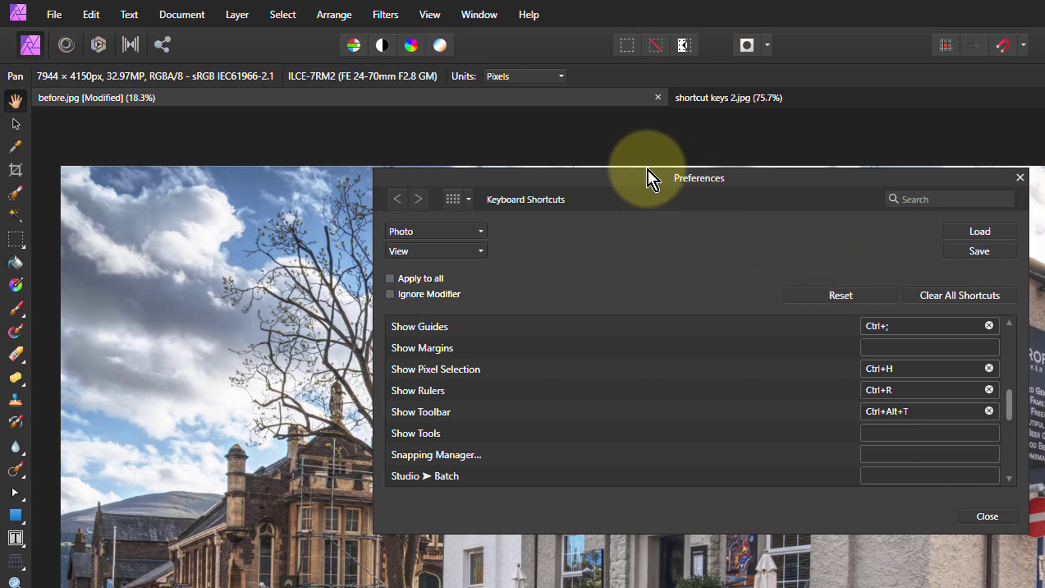
{"action": "left_click_drag", "start_coordinate": [647, 180], "coordinate": [779, 225]}
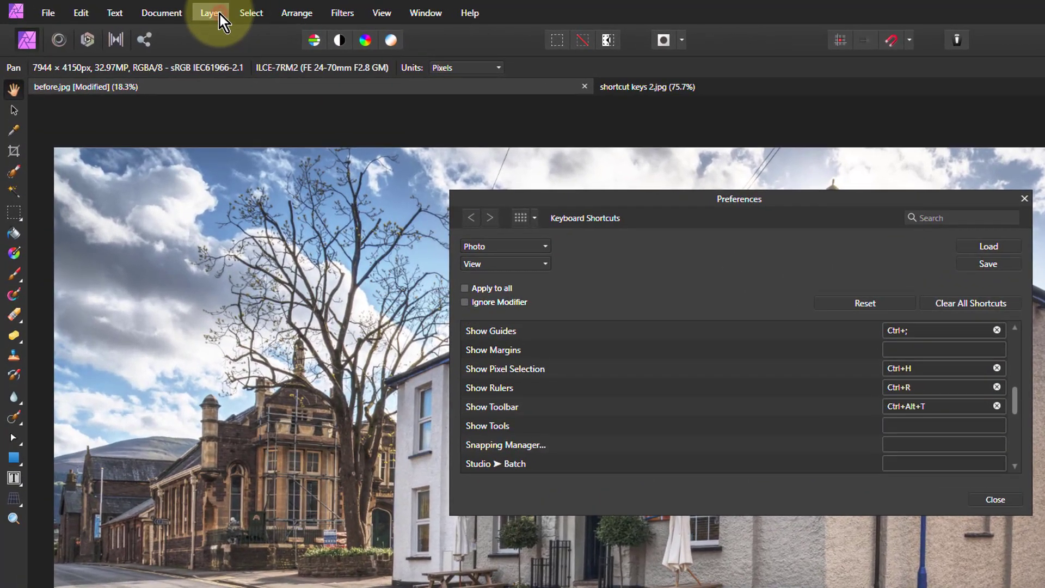
{"action": "left_click", "coordinate": [217, 14]}
{"action": "mouse_move", "coordinate": [303, 172]}
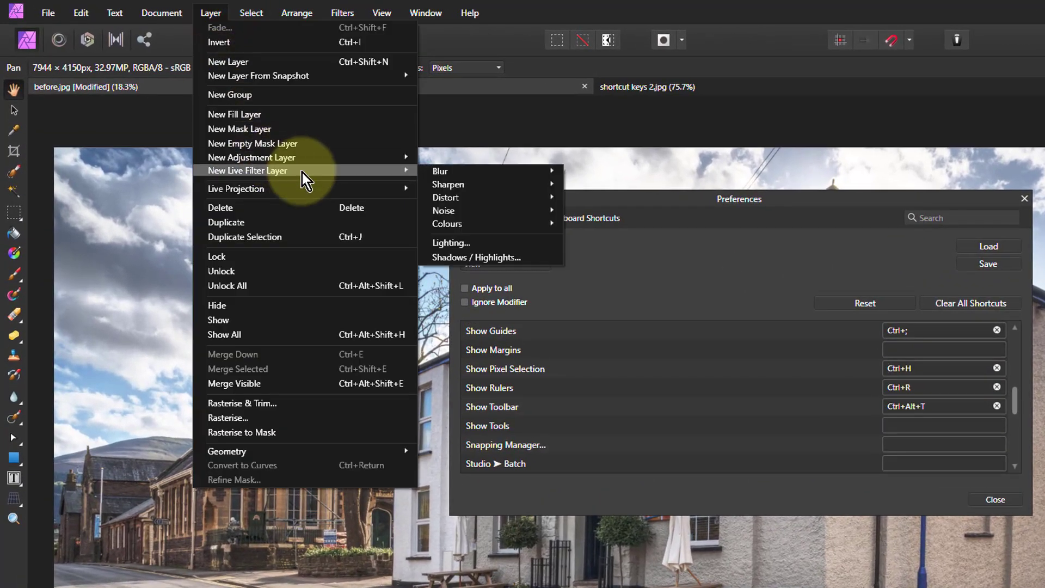
{"action": "mouse_move", "coordinate": [508, 173]}
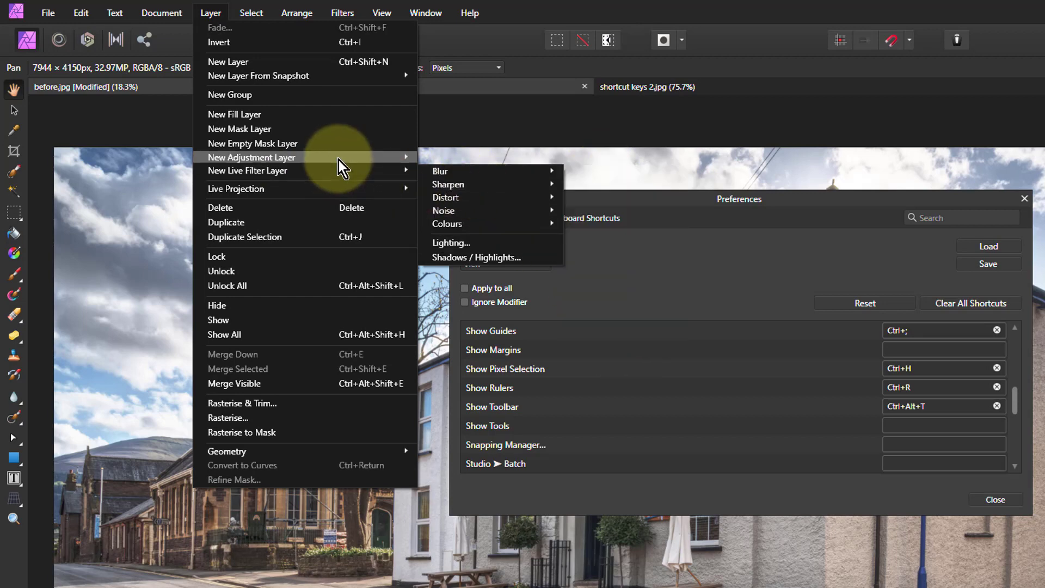
{"action": "mouse_move", "coordinate": [339, 160]}
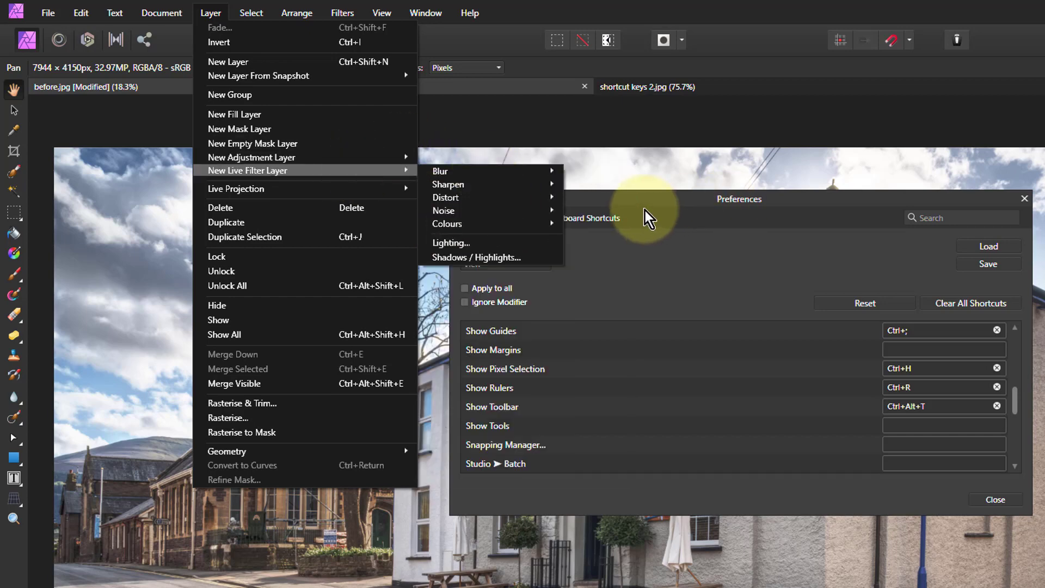
{"action": "left_click", "coordinate": [643, 211]}
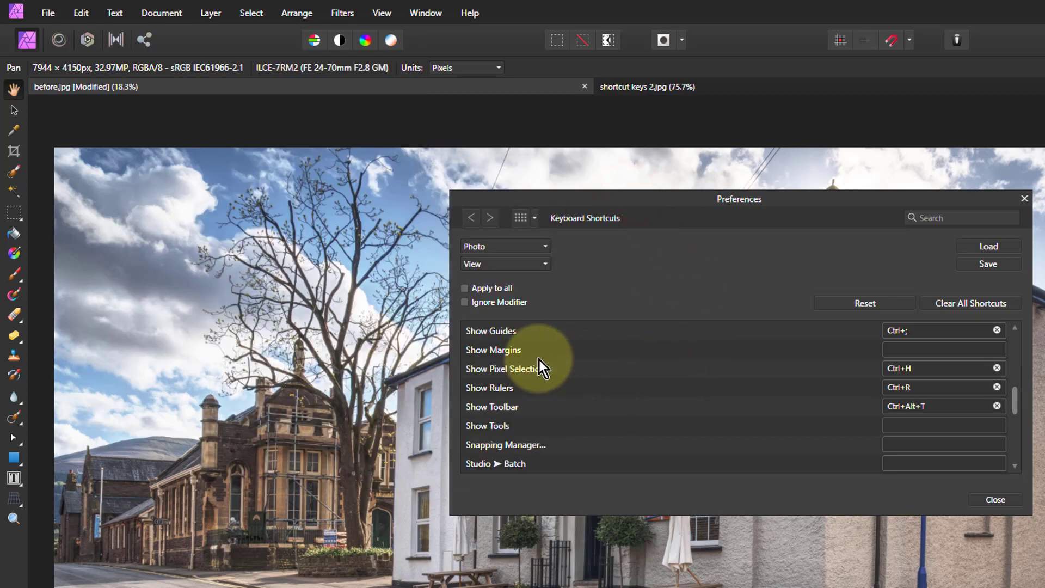
In the Layer category, bind Shift+G to New Live Filter Layer ▸ Blur ▸ Gaussian Blur.
{"action": "left_click", "coordinate": [498, 263]}
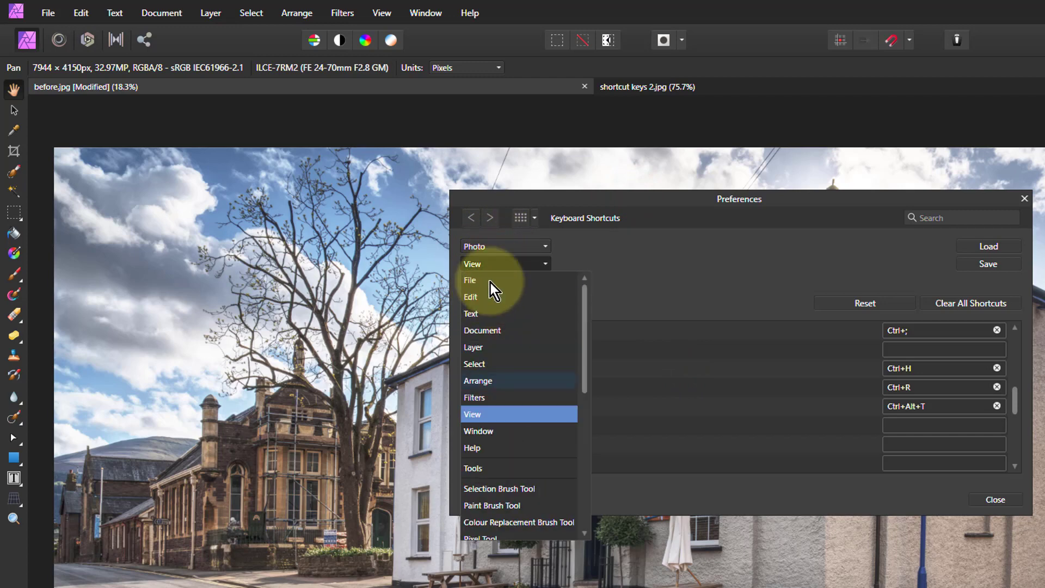
{"action": "left_click", "coordinate": [491, 349]}
{"action": "scroll", "coordinate": [586, 401], "scroll_direction": "down", "scroll_amount": 4}
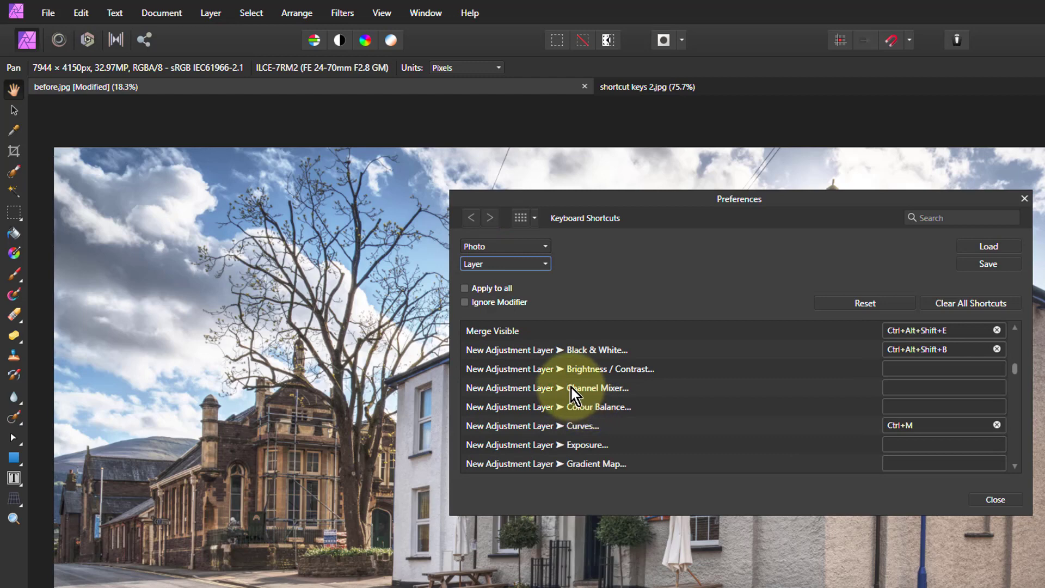
{"action": "scroll", "coordinate": [521, 379], "scroll_direction": "down", "scroll_amount": 2}
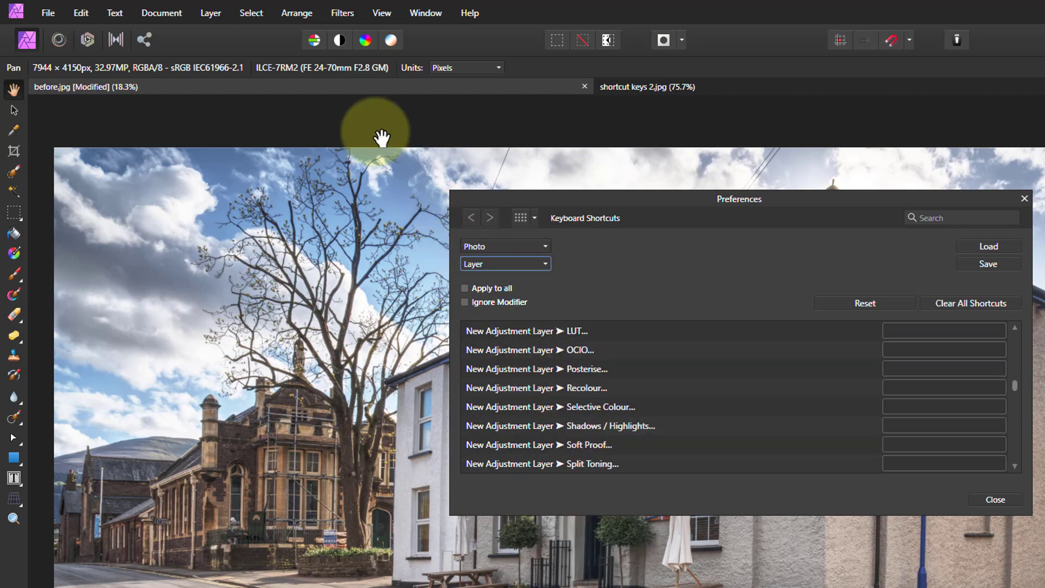
{"action": "scroll", "coordinate": [538, 411], "scroll_direction": "down", "scroll_amount": 2}
{"action": "scroll", "coordinate": [533, 390], "scroll_direction": "down", "scroll_amount": 2}
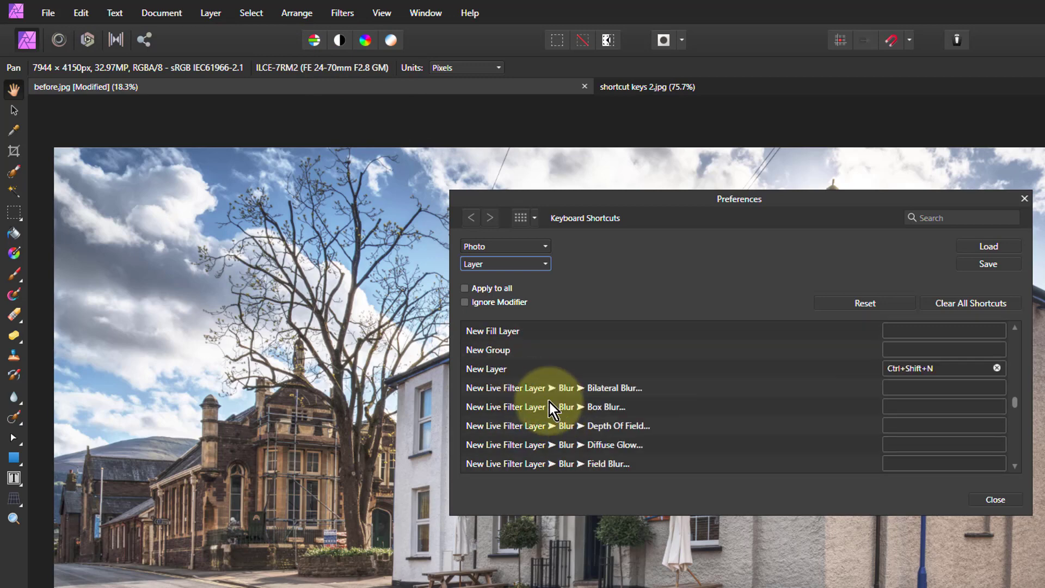
{"action": "scroll", "coordinate": [515, 411], "scroll_direction": "down", "scroll_amount": 1}
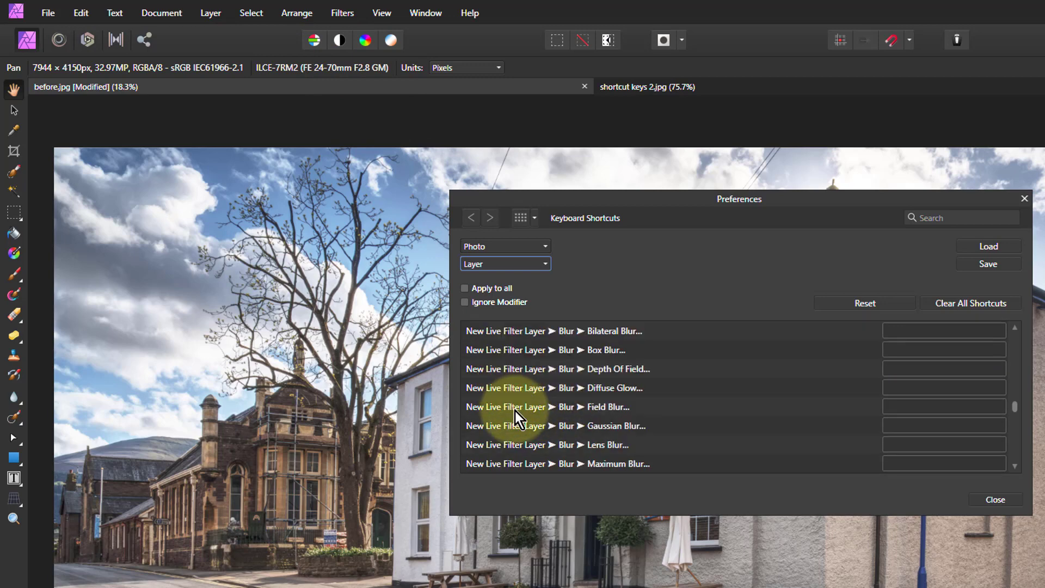
{"action": "left_click", "coordinate": [900, 425]}
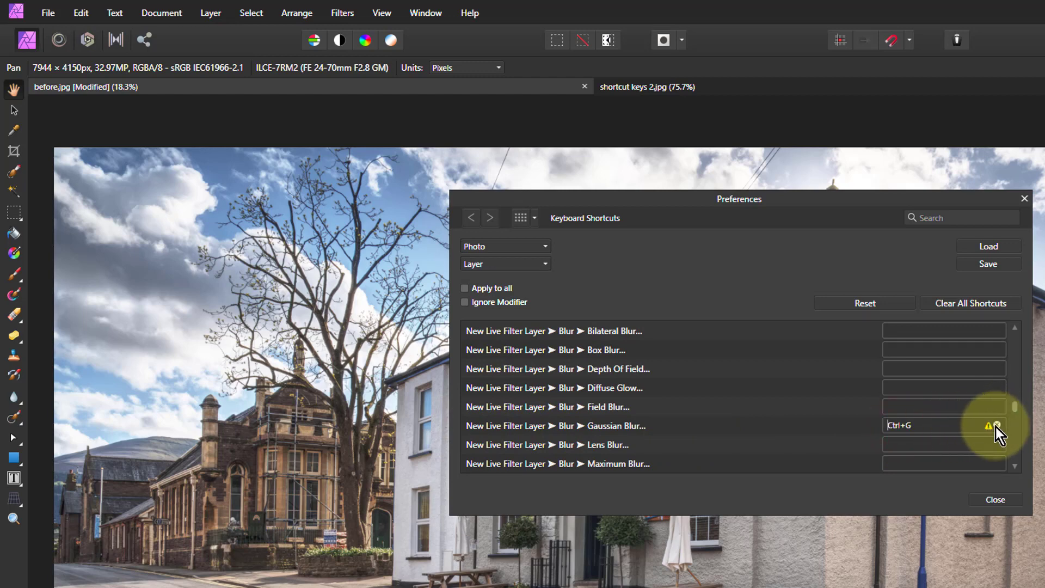
{"action": "mouse_move", "coordinate": [988, 429]}
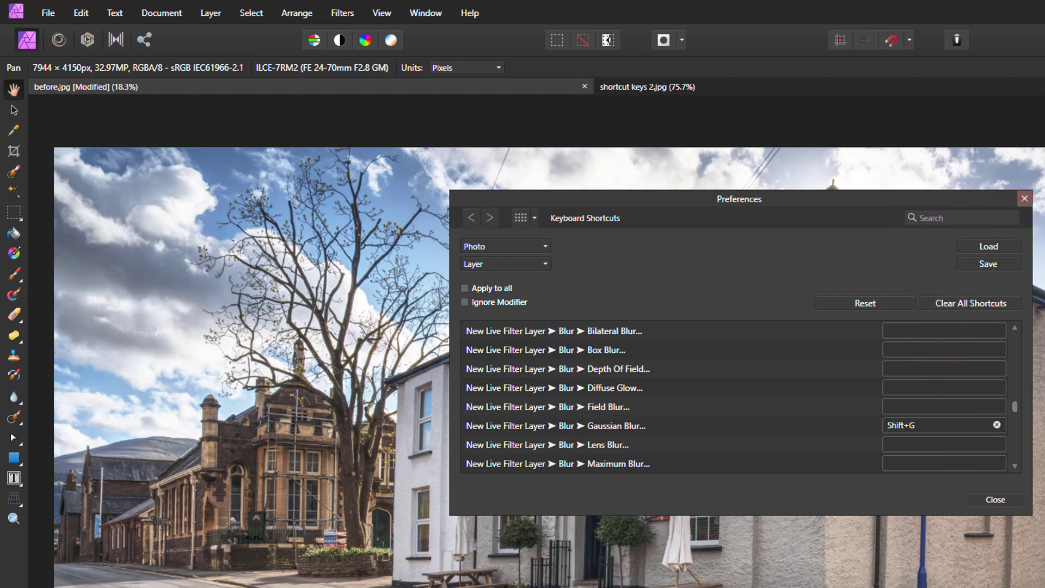
Close Preferences, add a Live Gaussian Blur via the shortcut, preview a 100 px radius, then delete it.
{"action": "left_click", "coordinate": [1024, 198]}
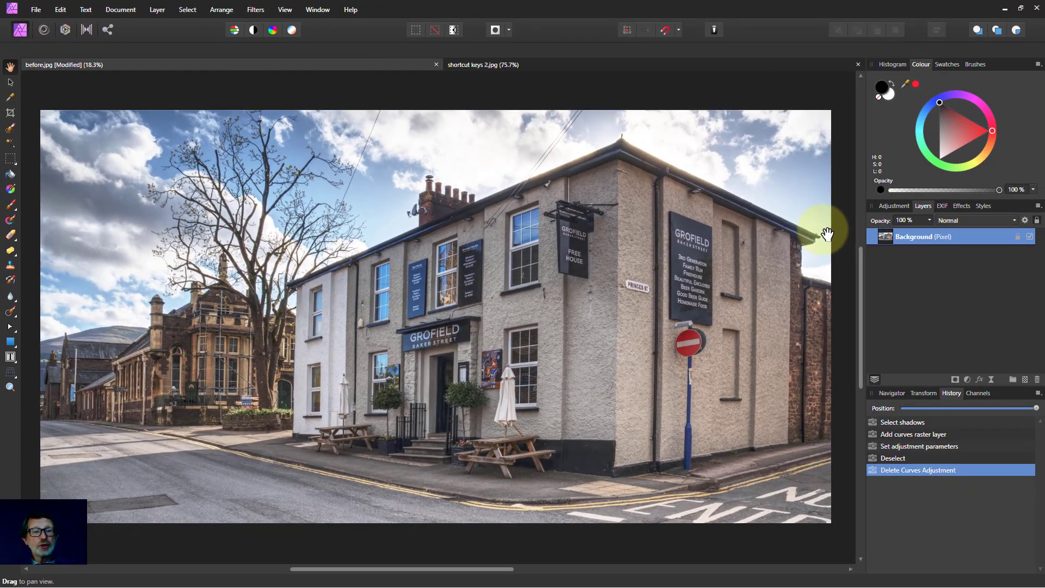
{"action": "key", "text": "ctrl+alt+g"}
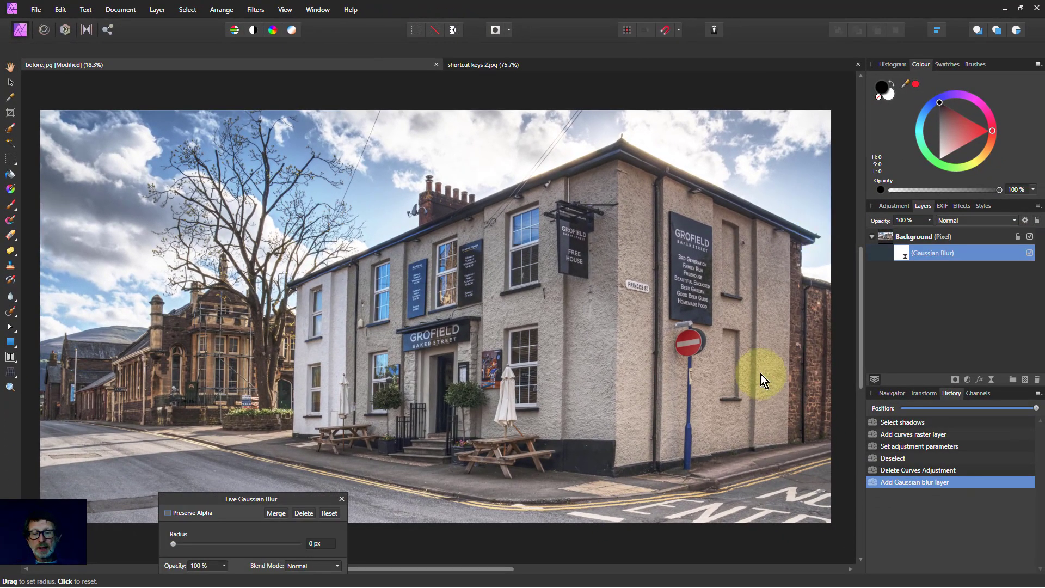
{"action": "left_click_drag", "start_coordinate": [211, 503], "coordinate": [390, 411]}
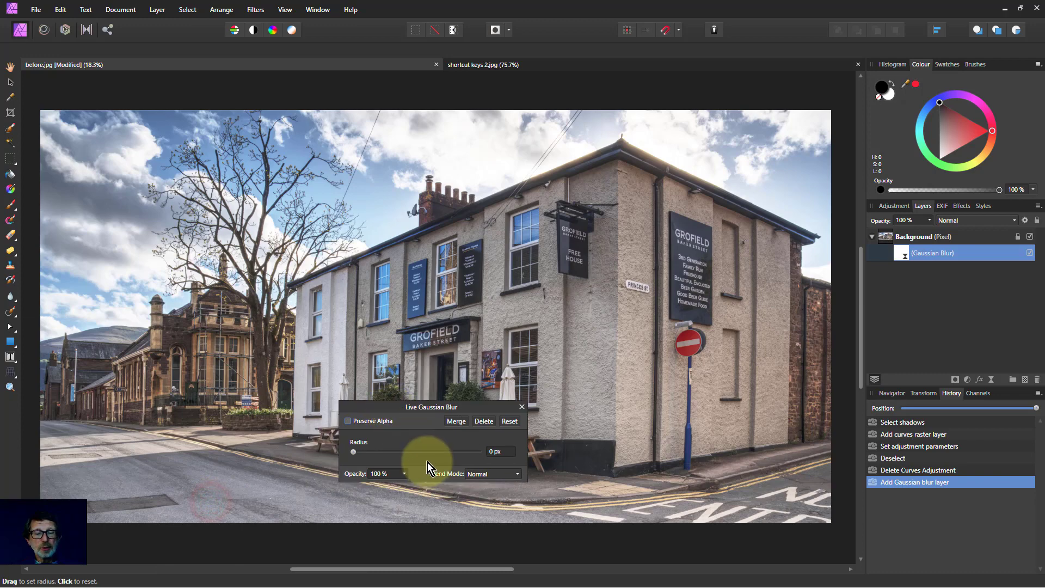
{"action": "left_click_drag", "start_coordinate": [352, 454], "coordinate": [331, 446]}
{"action": "left_click", "coordinate": [482, 422]}
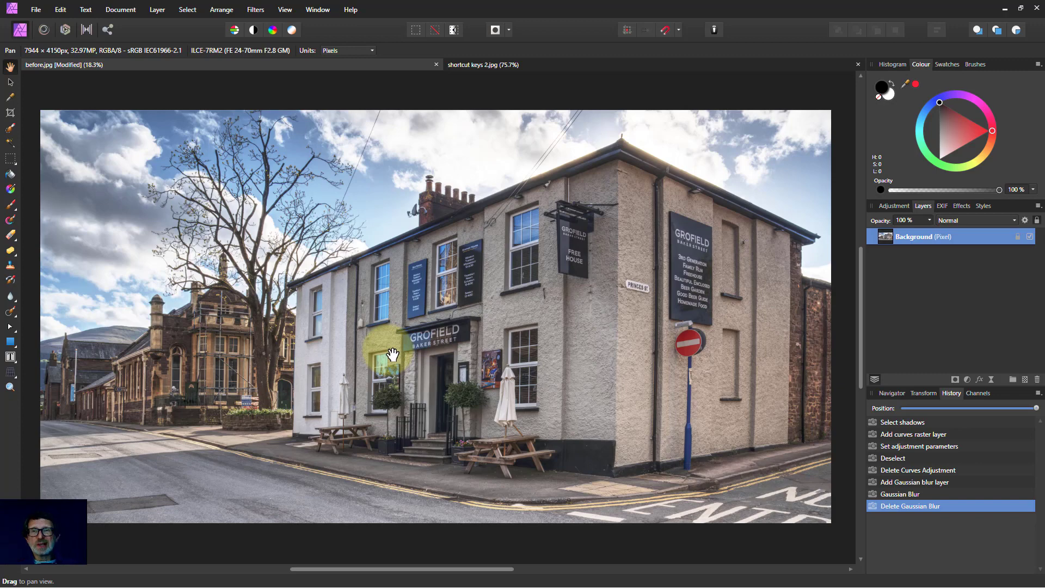
Bring up the shortcut keys 2.jpg document with the 'Five more useful new shortcut keys' table.
{"action": "left_click", "coordinate": [548, 64]}
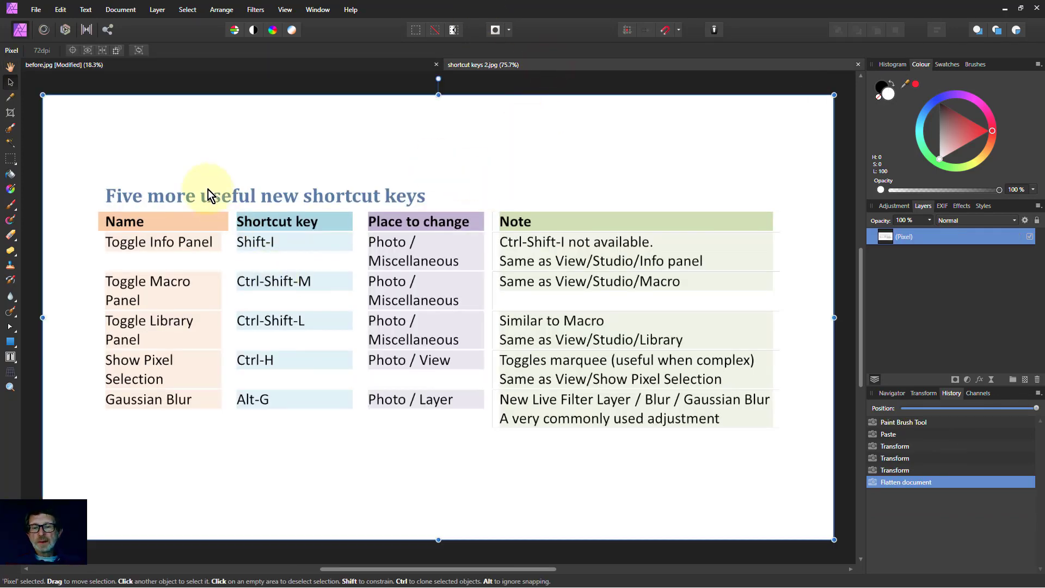